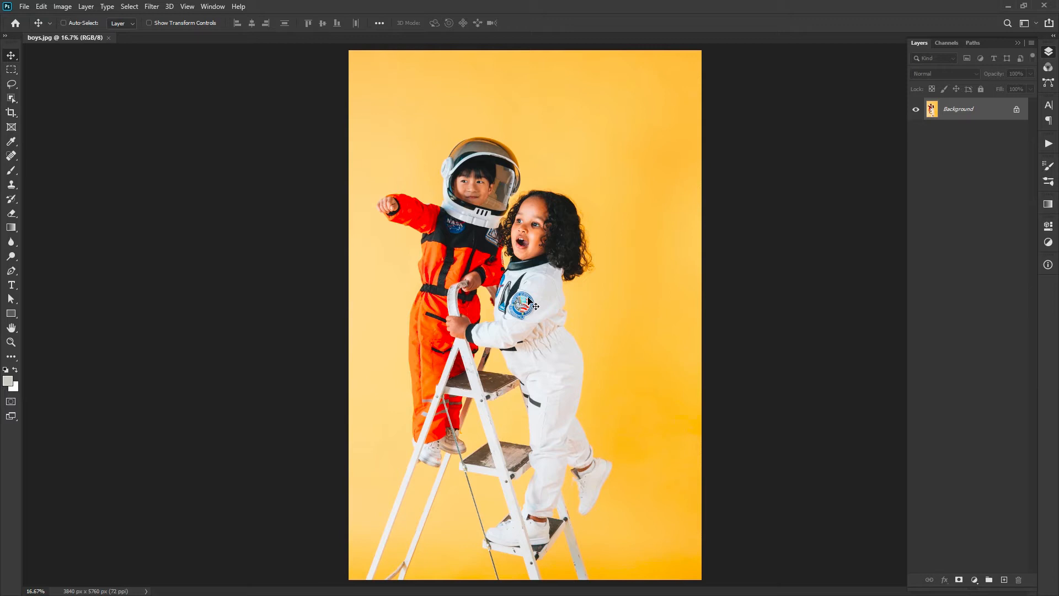
left_click(11, 70)
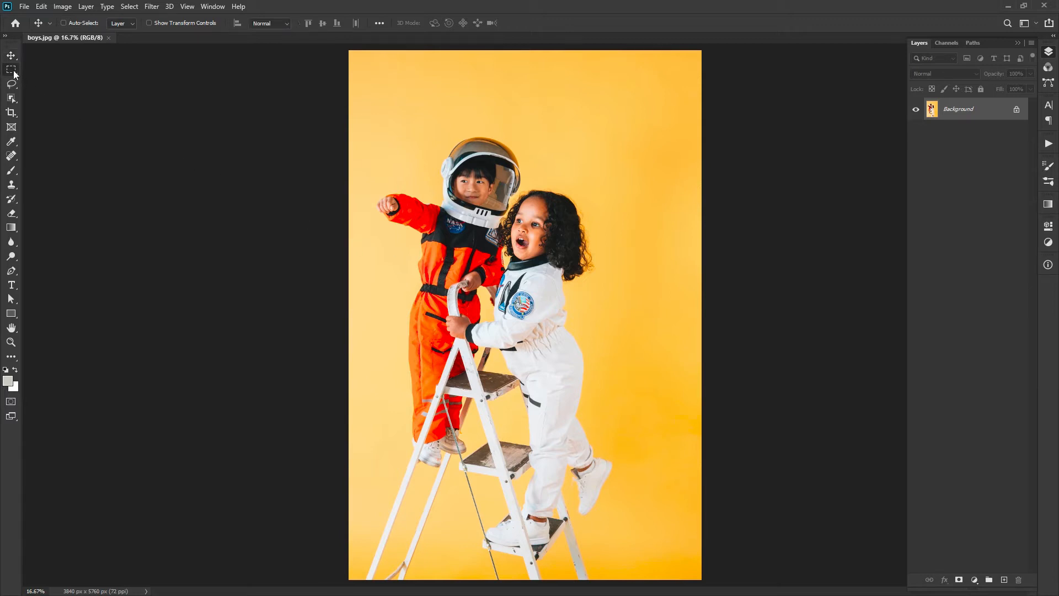
left_click(11, 84)
left_click(11, 99)
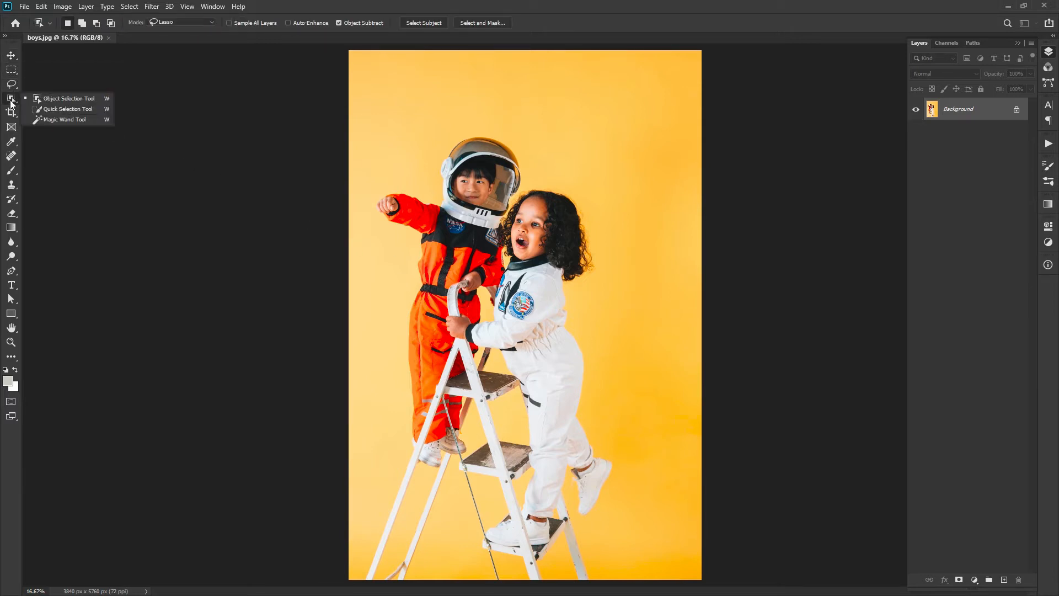
left_click(10, 271)
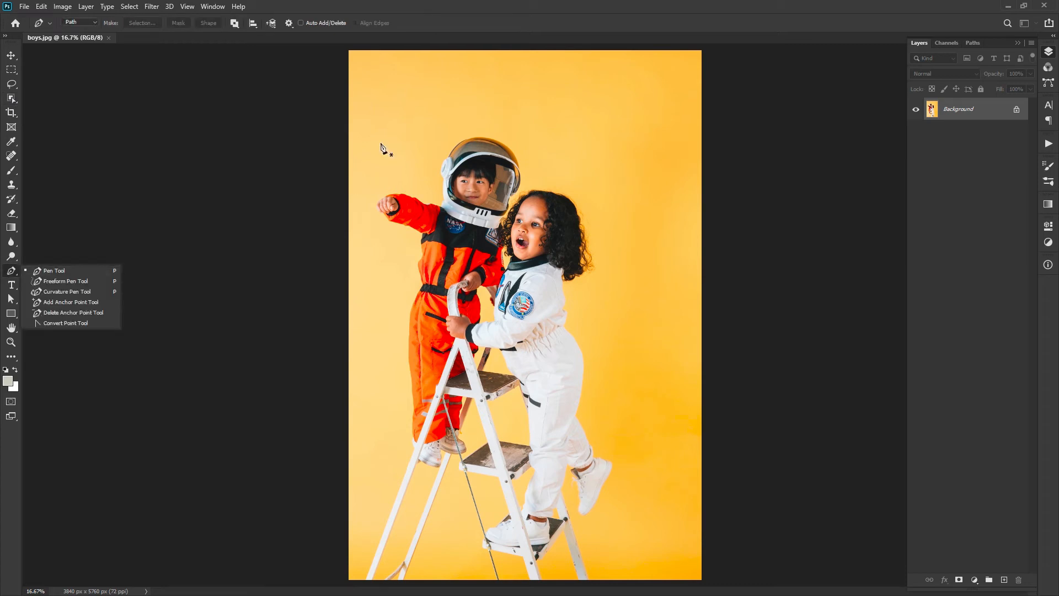
left_click(476, 16)
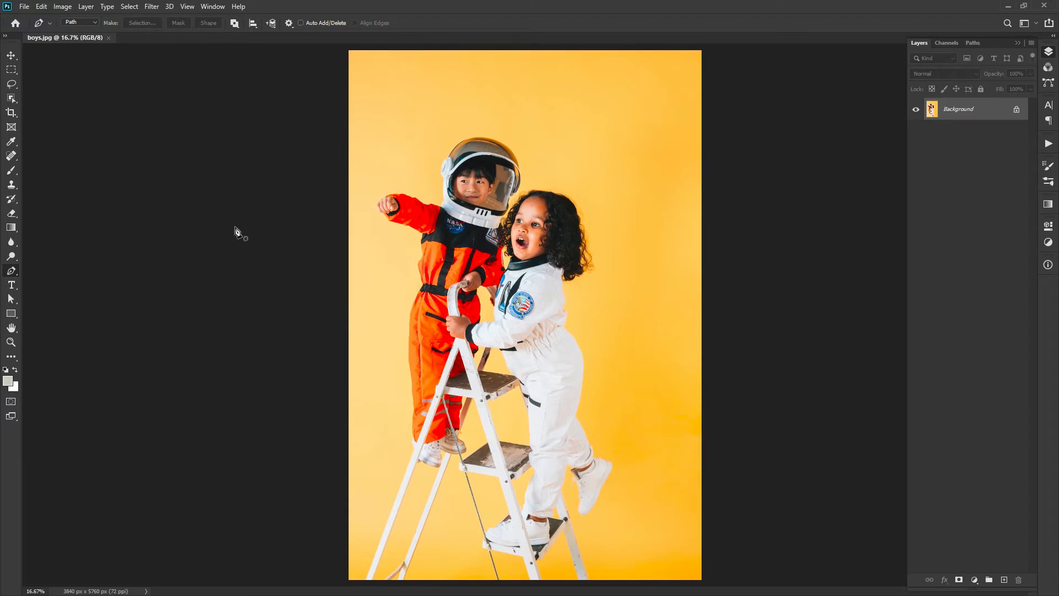
left_click(11, 69)
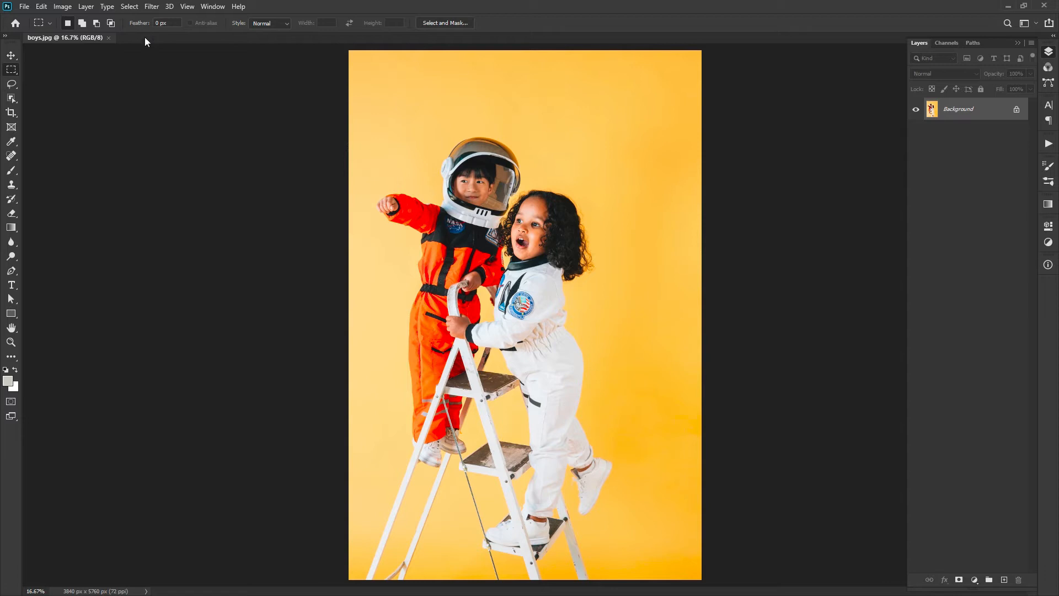
Open a Color Range selection and sample the yellow background just above the astronaut helmet
left_click(128, 6)
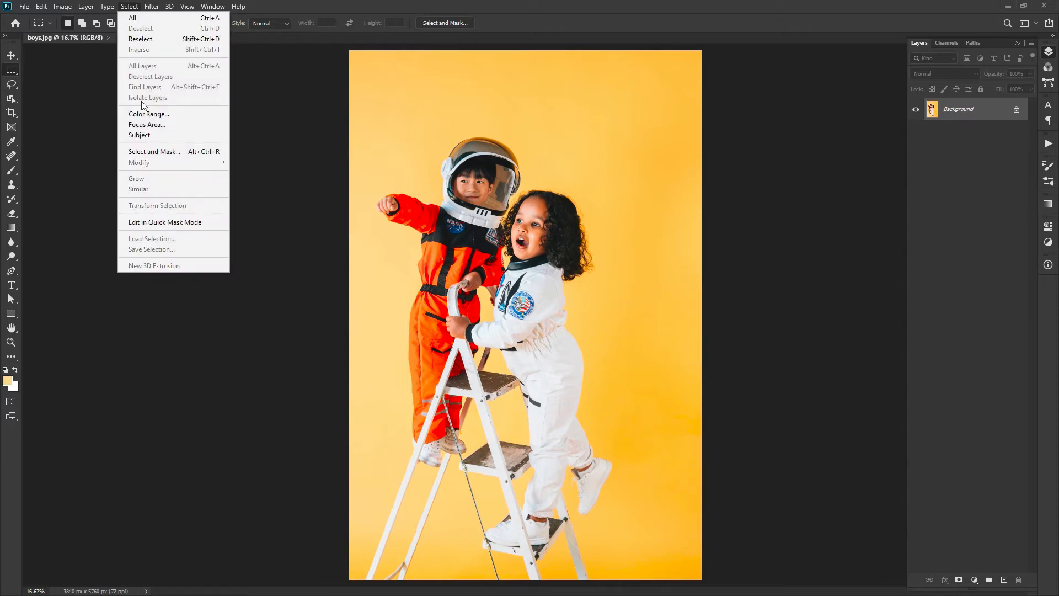
left_click(143, 115)
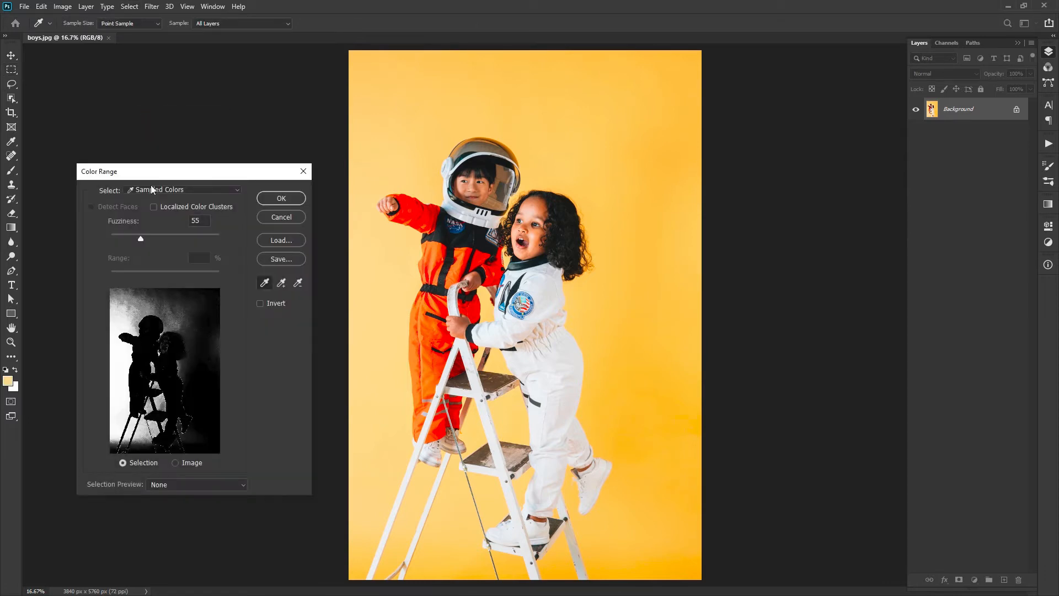
left_click_drag(157, 178, 160, 164)
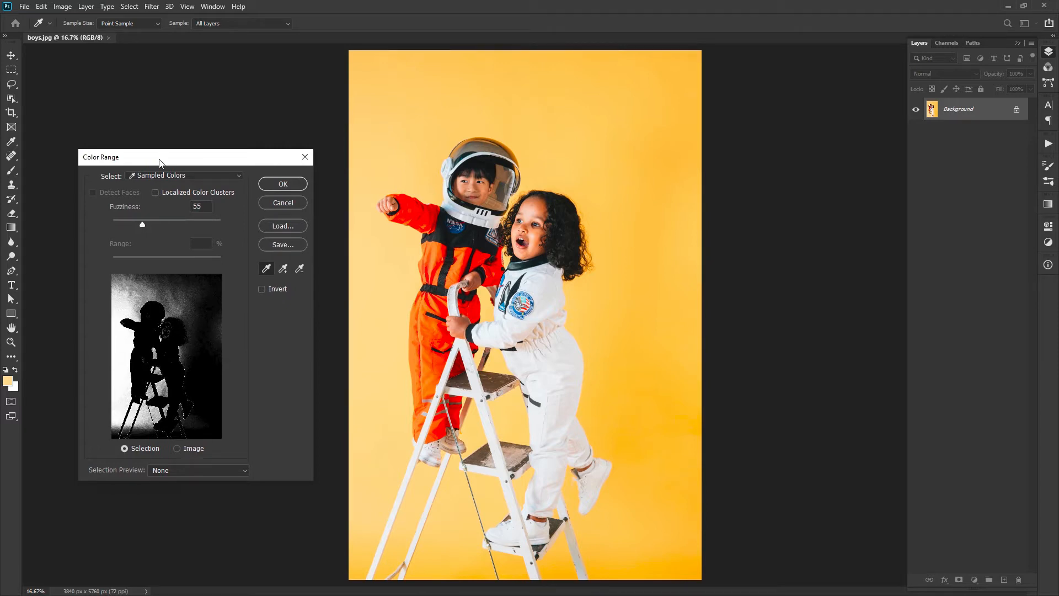
left_click(151, 291)
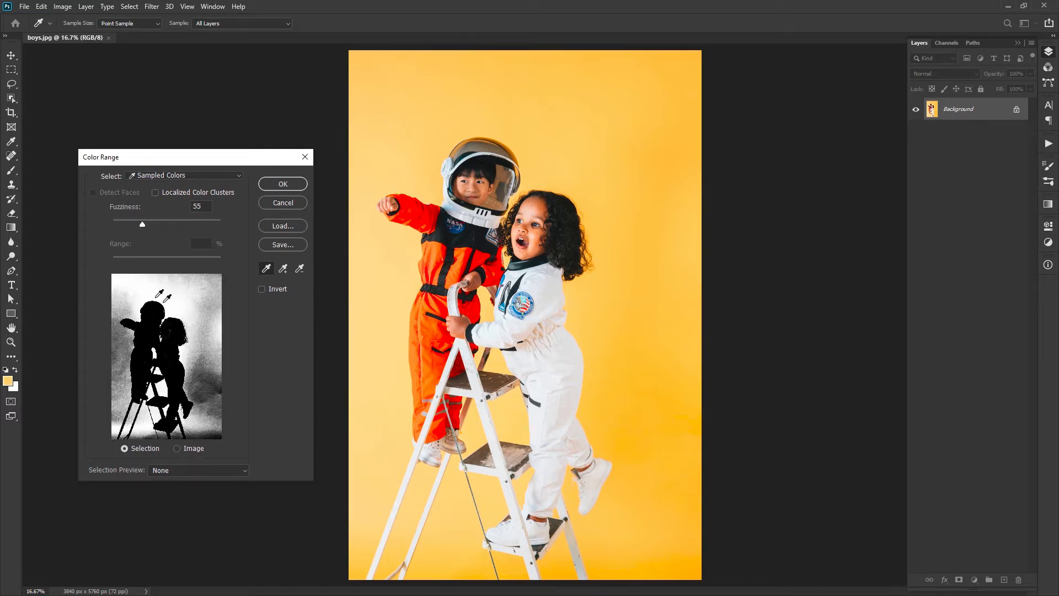
Sample several other spots of the yellow background around the children and compare the Image and Selection preview modes
left_click(201, 311)
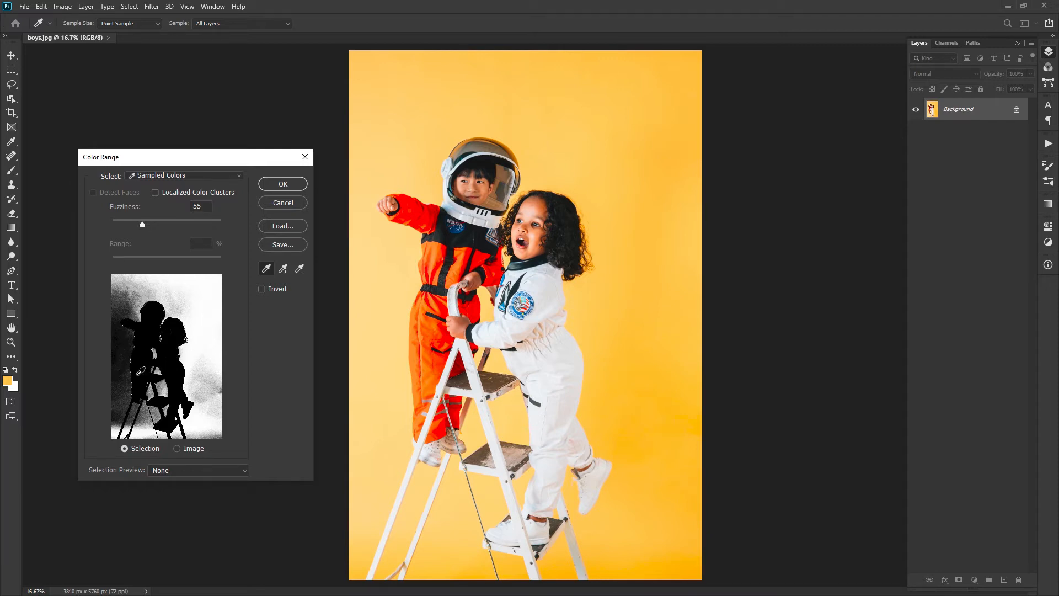
left_click(122, 368)
left_click(132, 296)
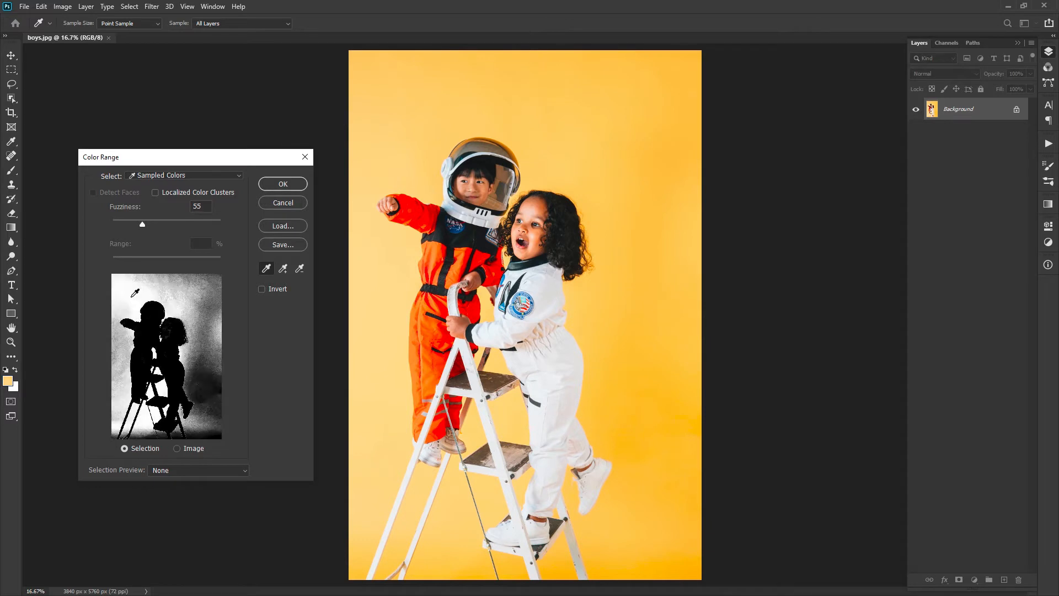
left_click(197, 297)
left_click(204, 419)
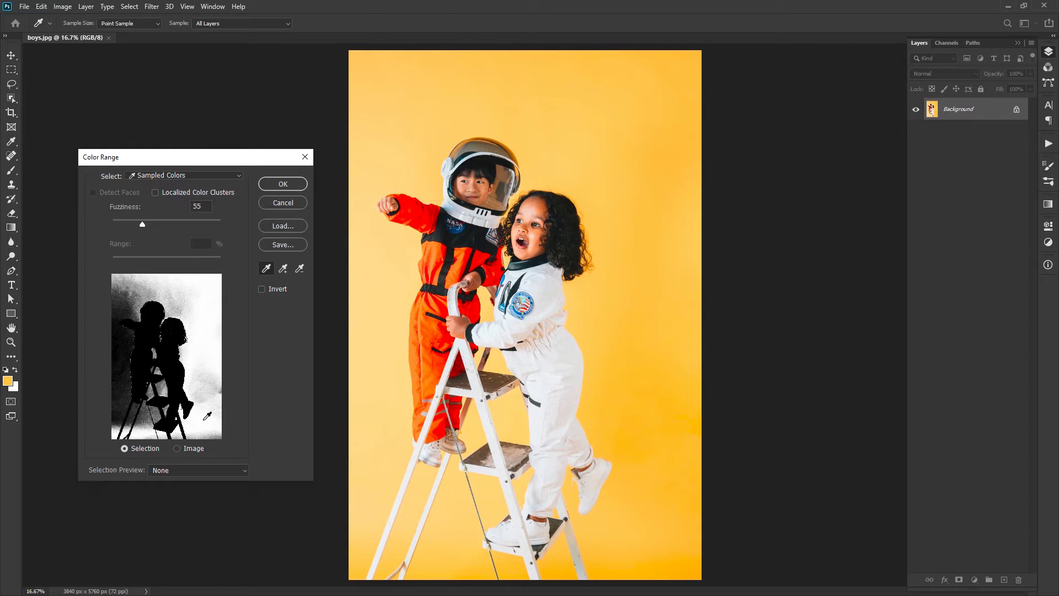
left_click(175, 451)
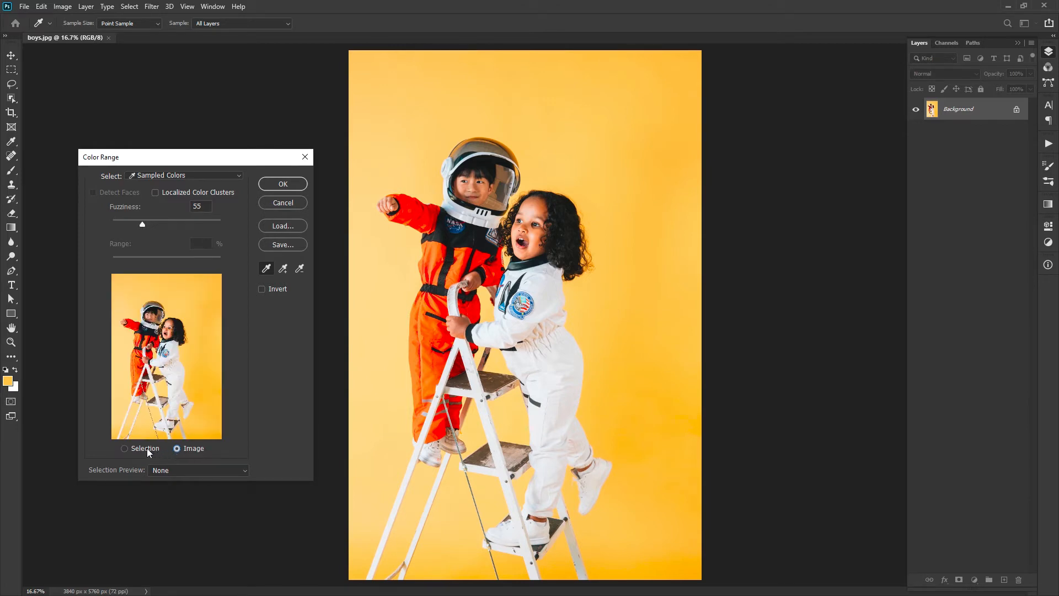
left_click(124, 449)
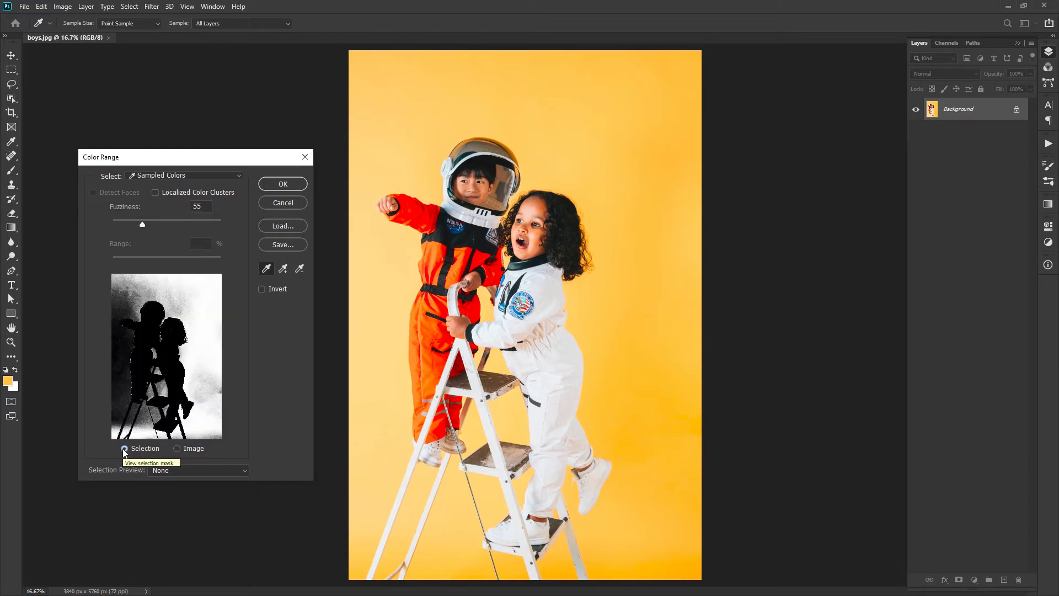
Preview the Yellows and Reds presets of the Color Range selection
left_click(199, 176)
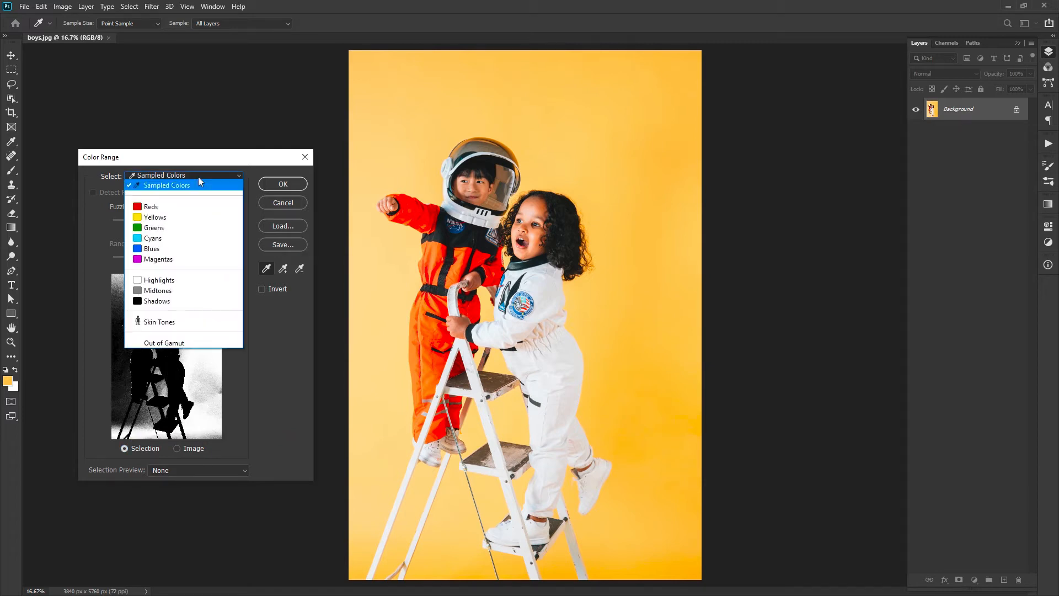
left_click(195, 219)
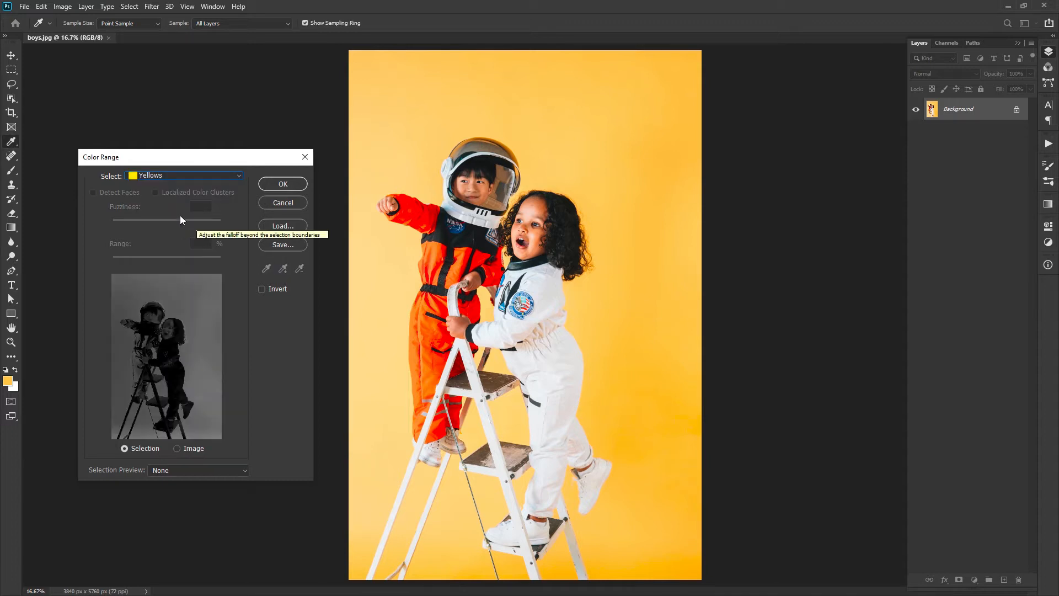
left_click(173, 175)
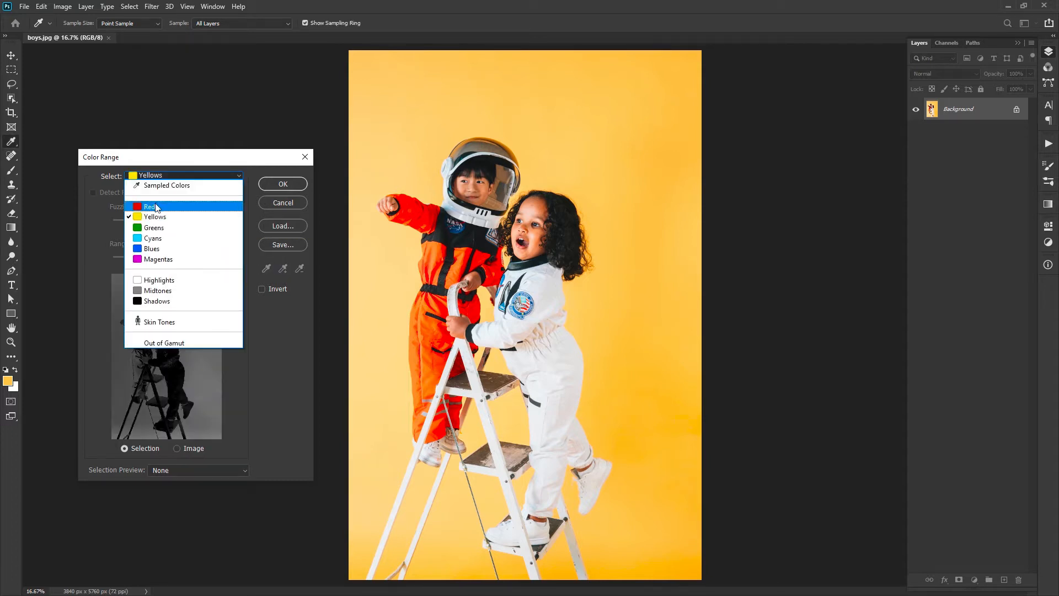
left_click(156, 205)
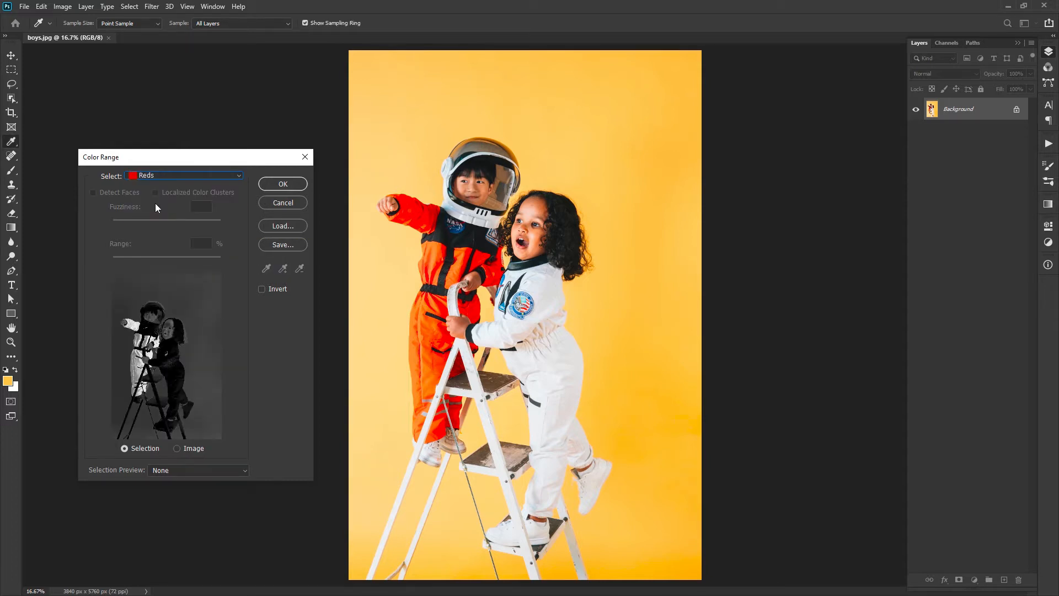
Preview the Highlights, Midtones and Shadows presets of the Color Range selection
left_click(173, 177)
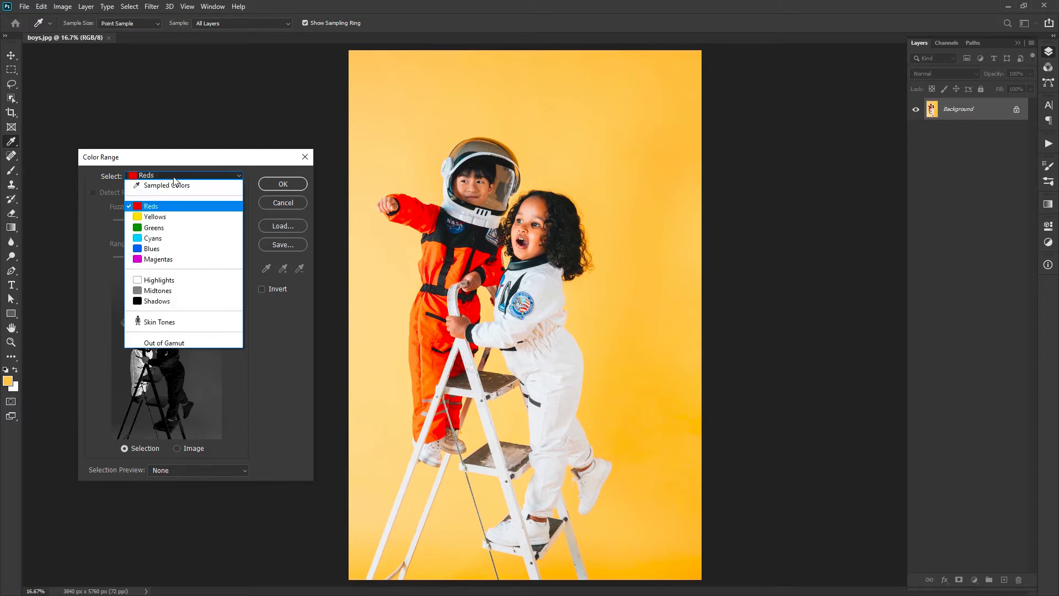
left_click(166, 282)
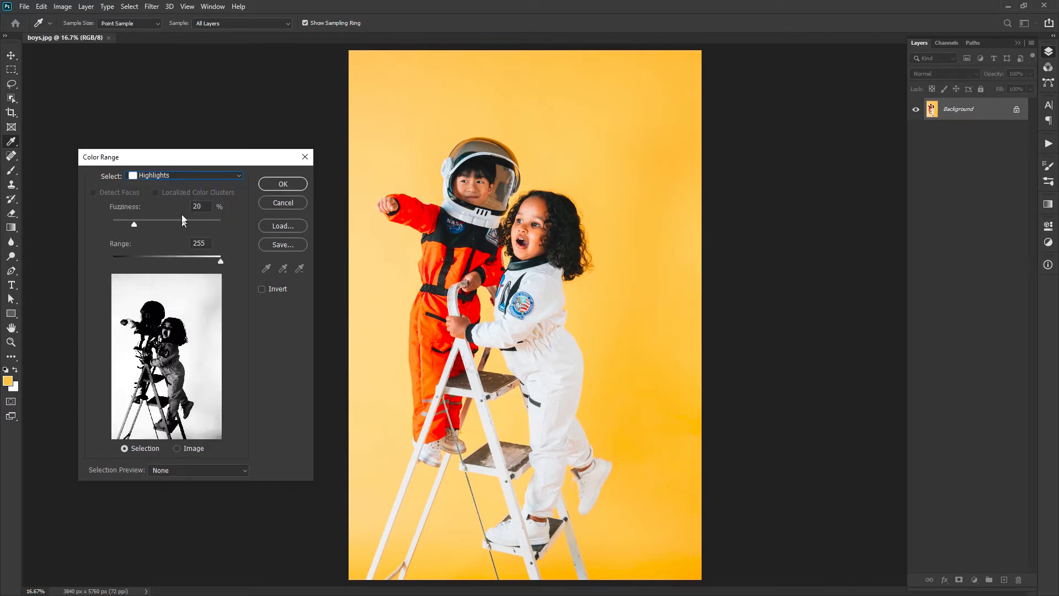
left_click(180, 175)
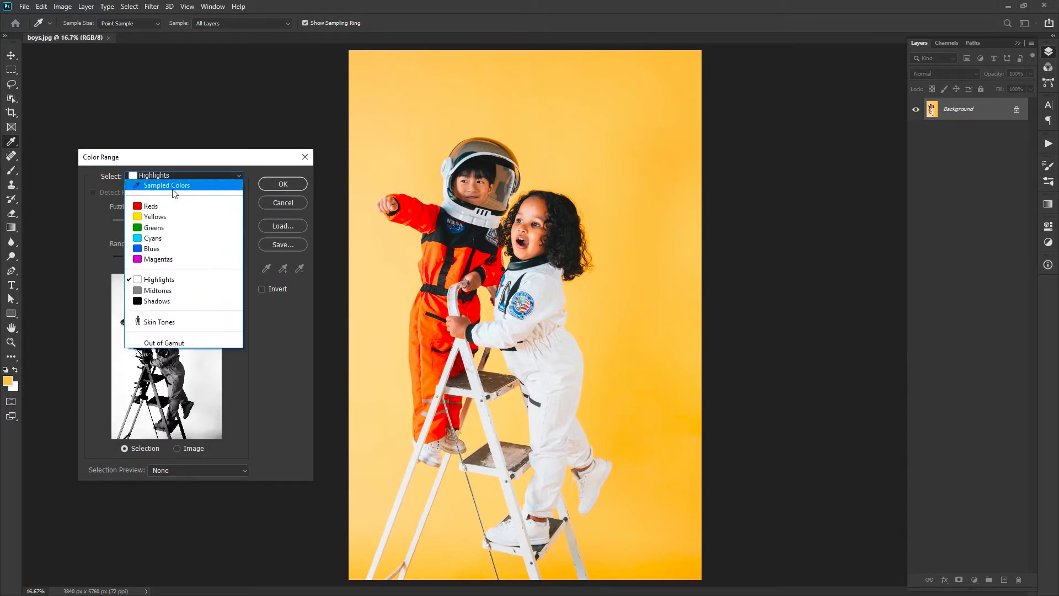
left_click(166, 291)
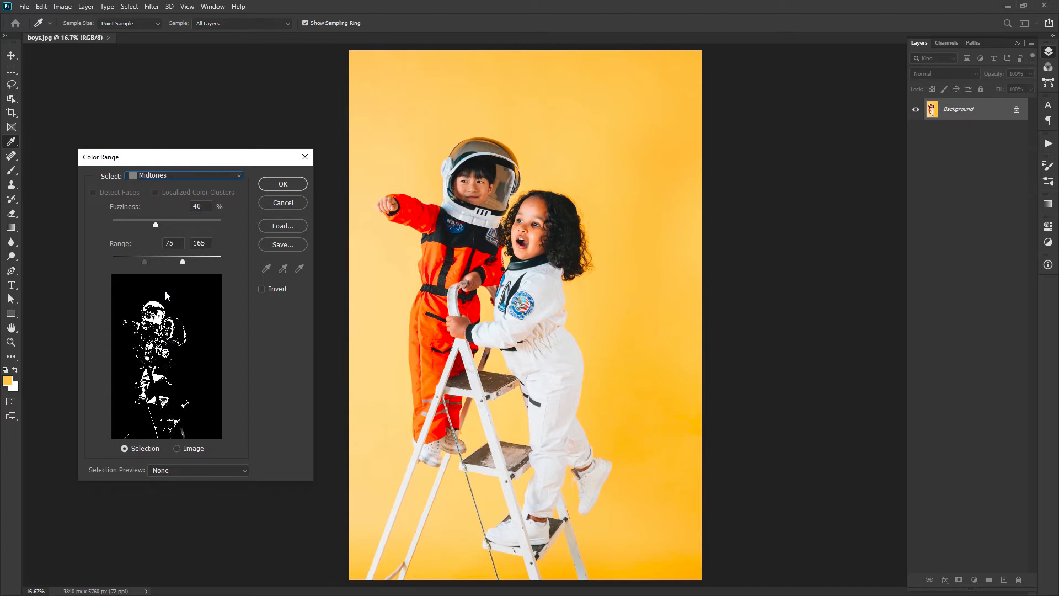
left_click(180, 175)
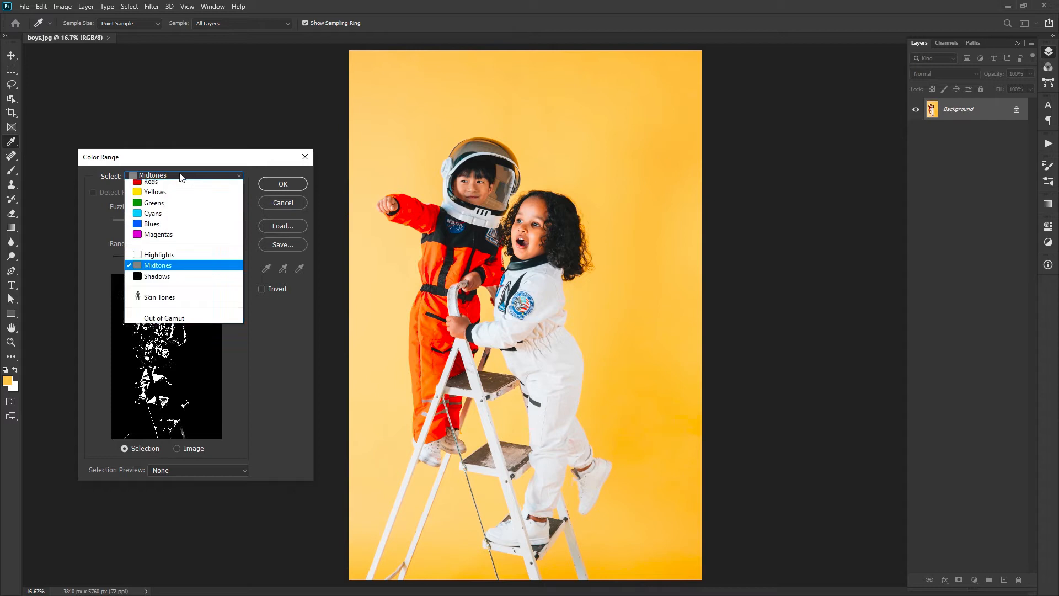
left_click(155, 303)
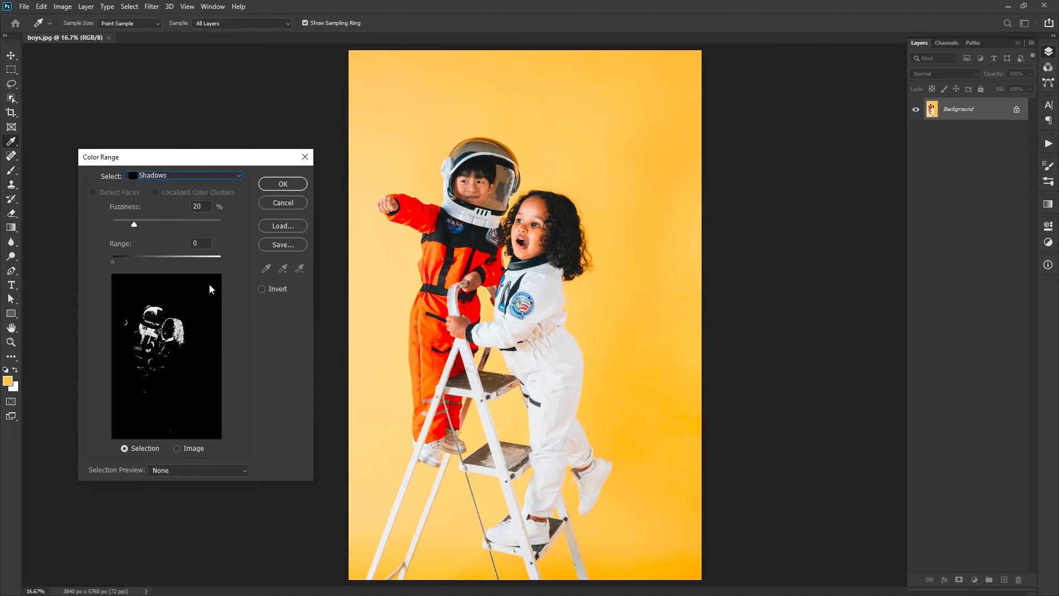
Try the Range setting for Shadows, and switch the Color Range preset through Midtones to Highlights
left_click_drag(115, 266, 233, 259)
left_click(168, 176)
left_click(158, 289)
left_click(178, 175)
left_click(164, 280)
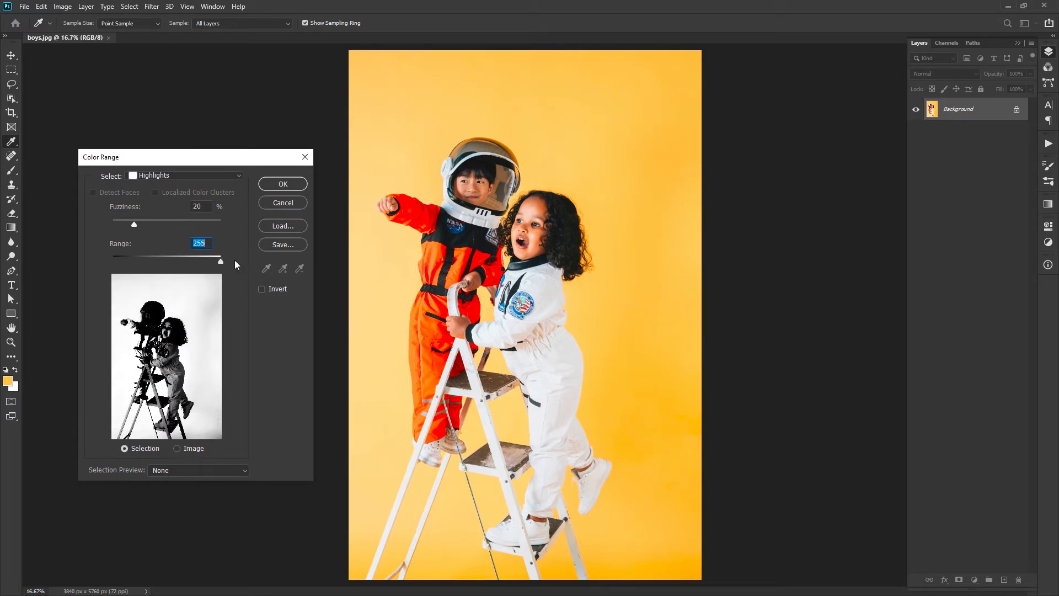
Preview the Skin Tones preset with Detect Faces turned on and off
left_click(220, 176)
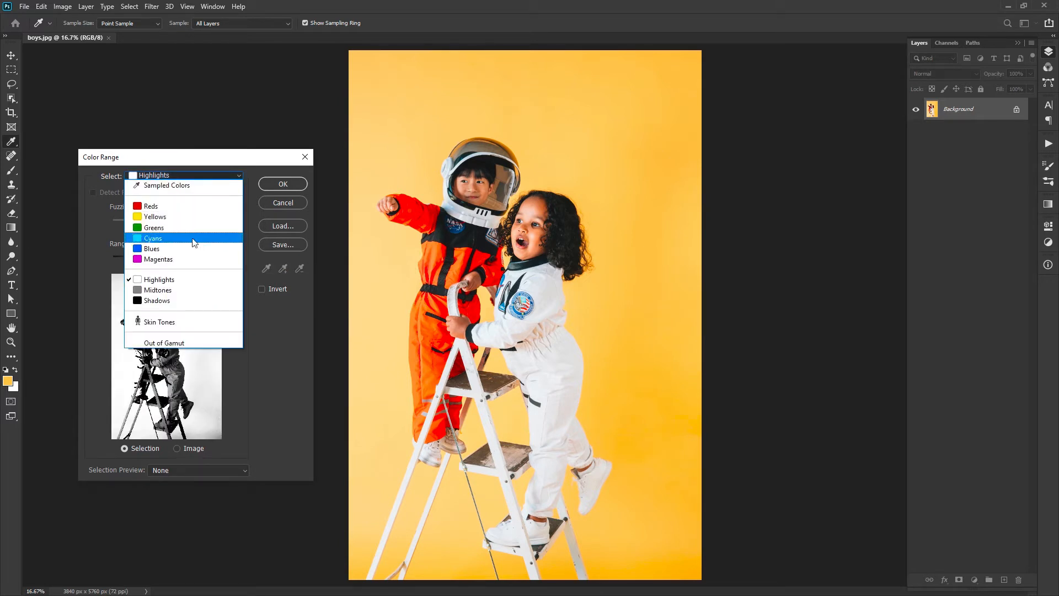
left_click(164, 323)
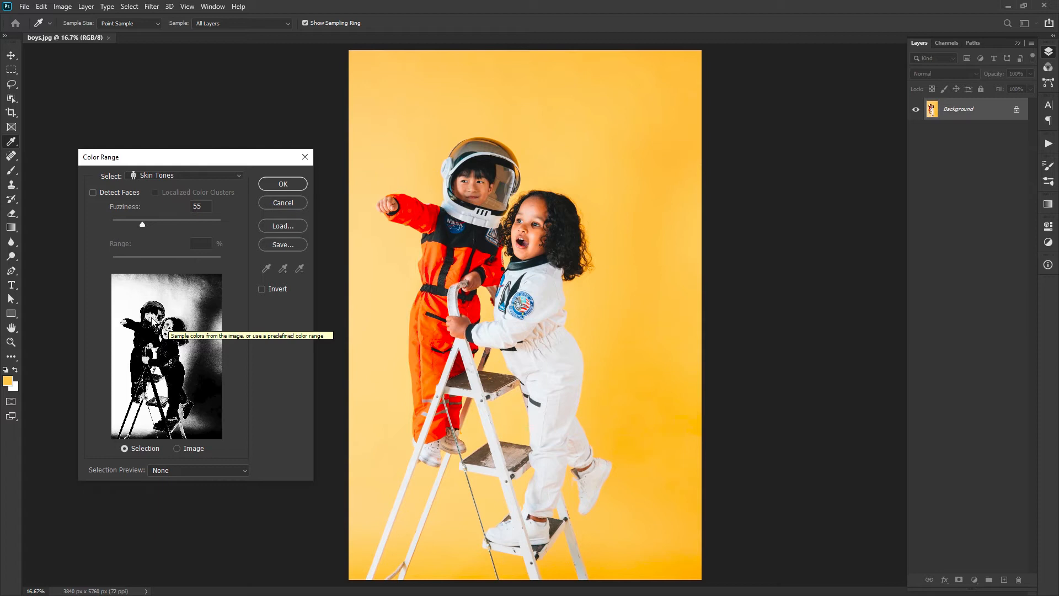
left_click(93, 193)
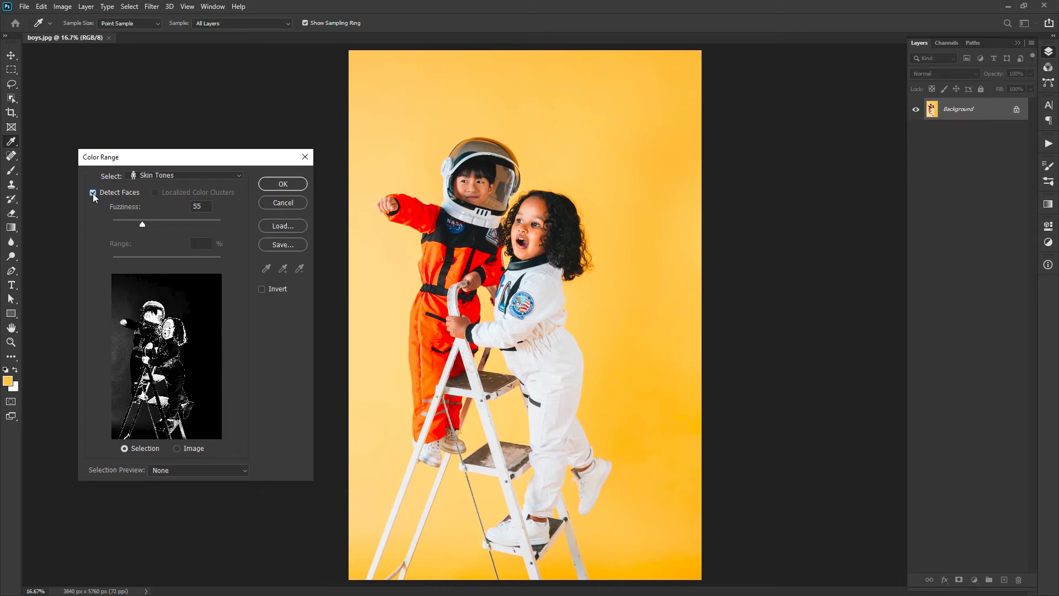
left_click(93, 192)
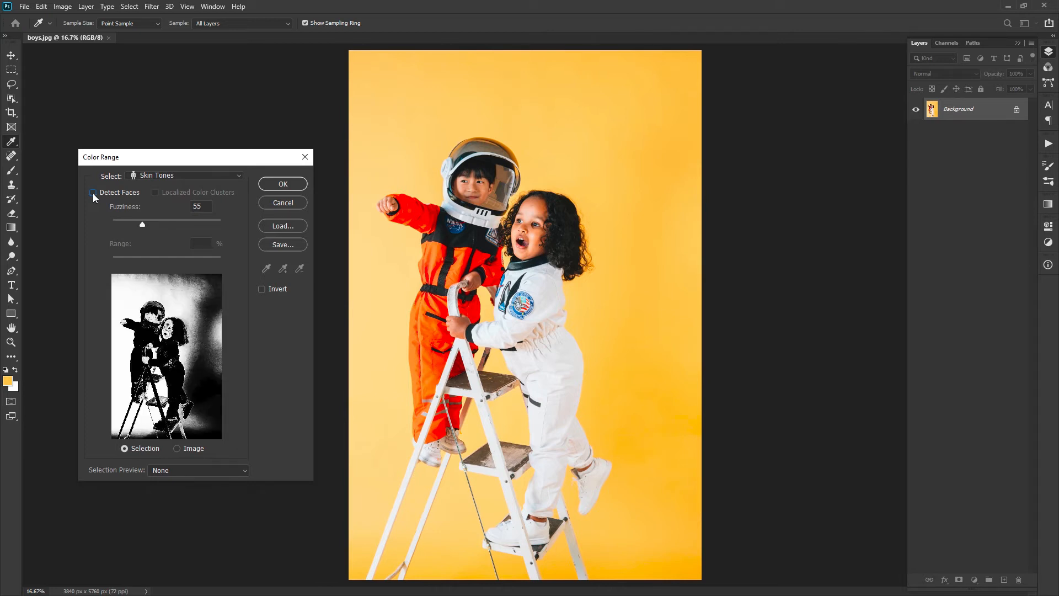
Preview the Out of Gamut preset and return the Color Range selection to Sampled Colors
left_click(149, 175)
left_click(162, 344)
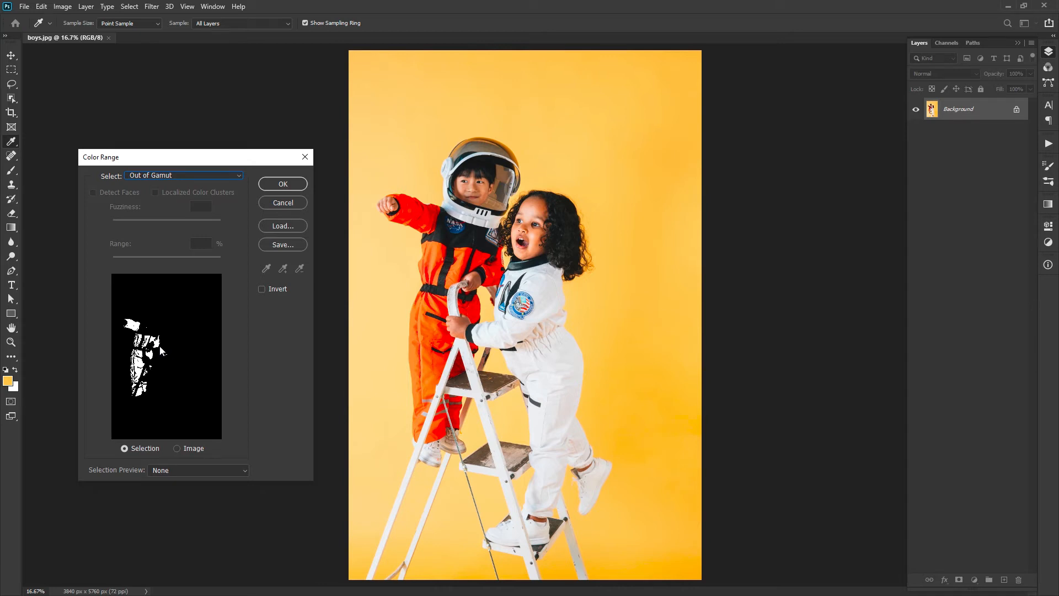
left_click(174, 176)
left_click(171, 188)
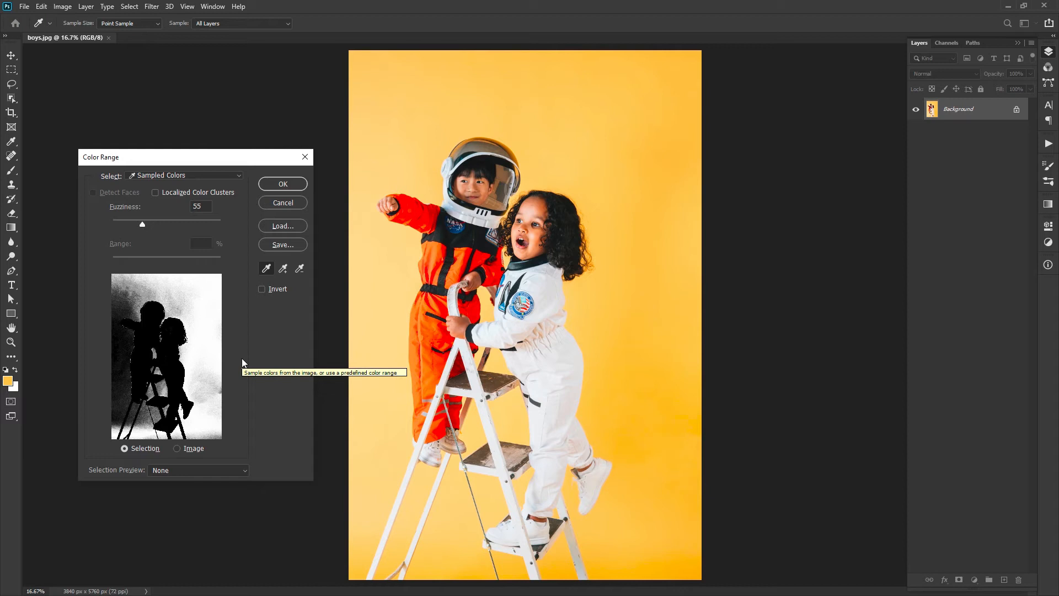
Sample the yellow background at several single spots around the children, ending near its lower-right corner
left_click(188, 298)
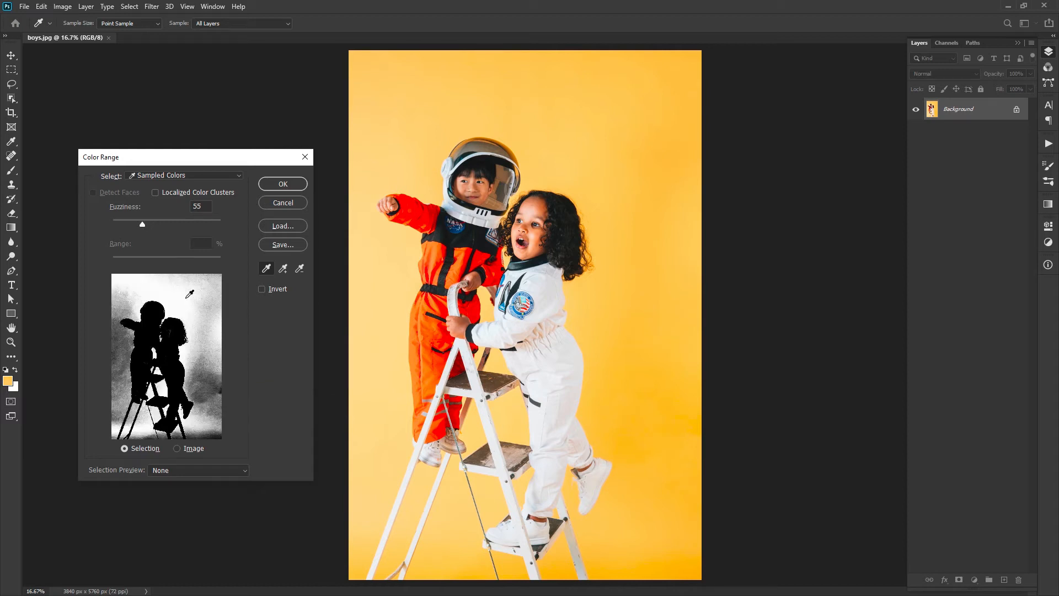
left_click(134, 298)
left_click(119, 355)
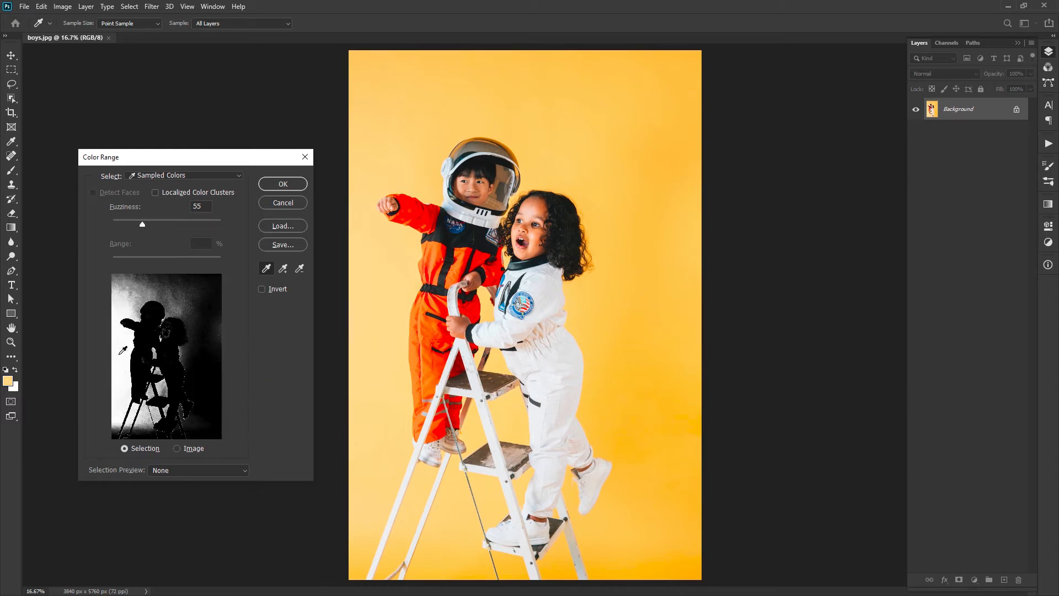
left_click(202, 428)
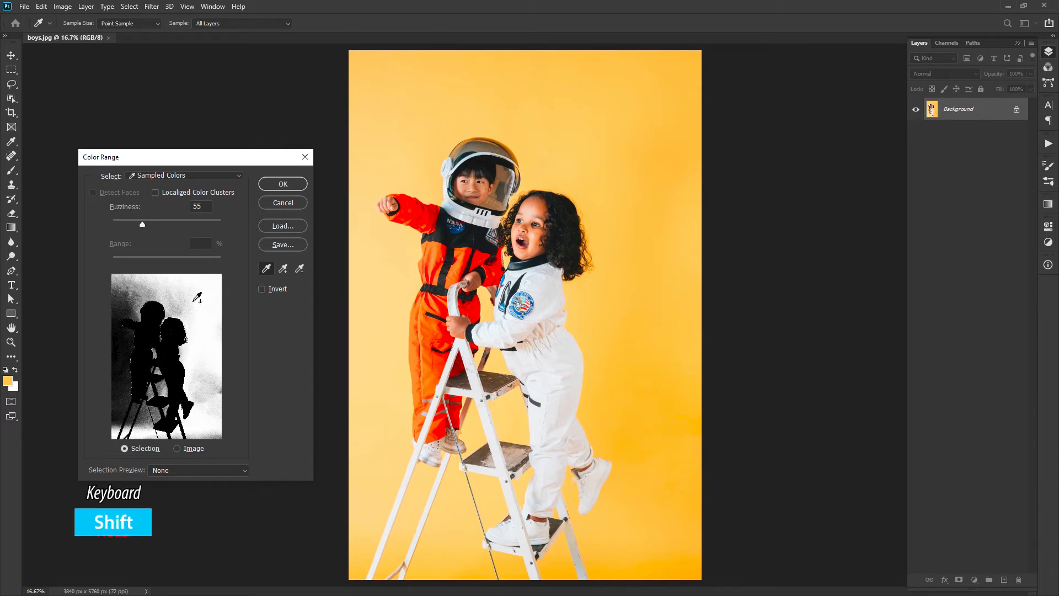
Add samples of the yellow background on all sides of the children to the Color Range selection
left_click(140, 294, "shift")
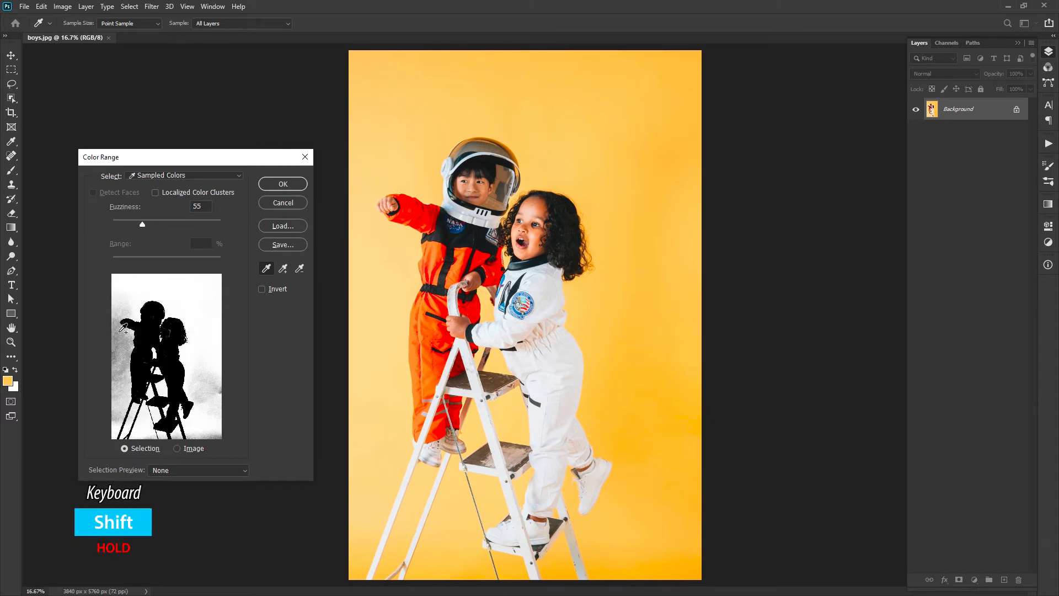
left_click(120, 331, "shift")
left_click(150, 435, "shift")
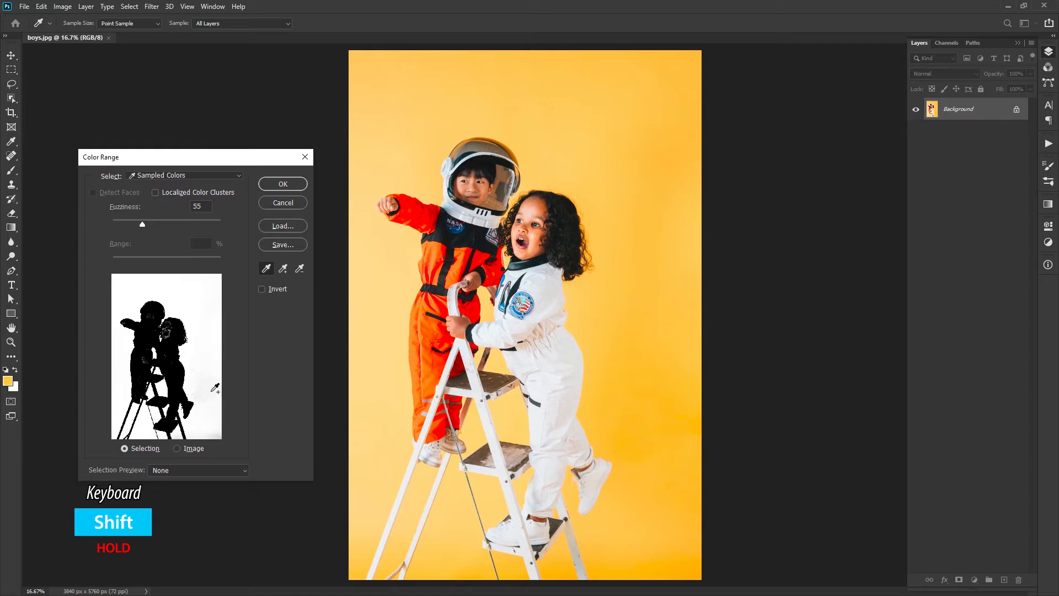
left_click(214, 436, "shift")
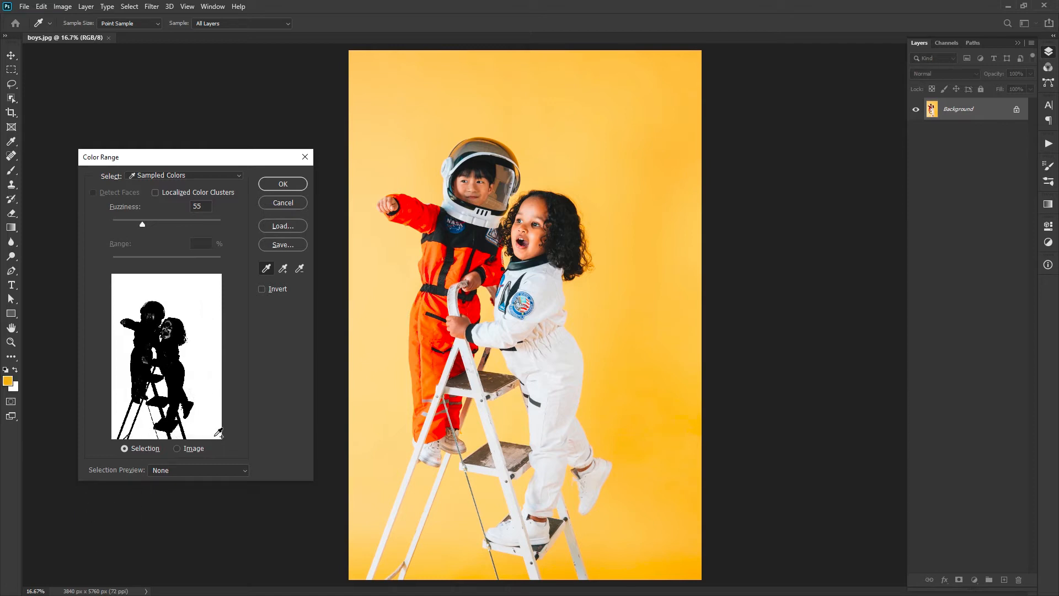
left_click(219, 432, "shift")
Resample the yellow background and extend the sample by sweeping Add to Sample across the remaining tones around the children
left_click(204, 301)
mouse_move(203, 299)
left_mouse_down()
mouse_move(143, 286)
mouse_move(117, 315)
left_mouse_up()
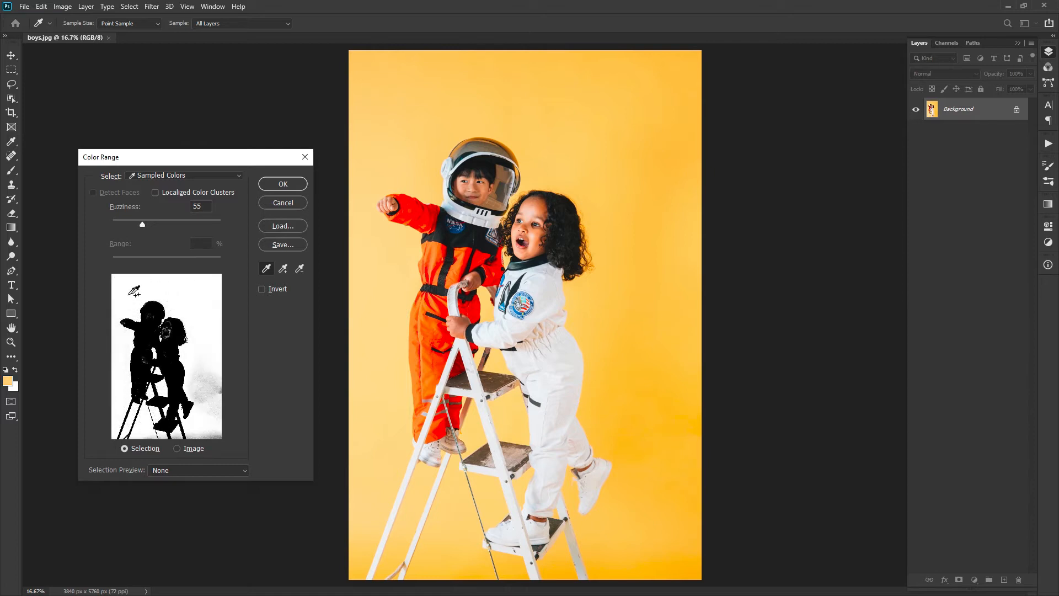
left_click_drag(209, 374, 210, 387)
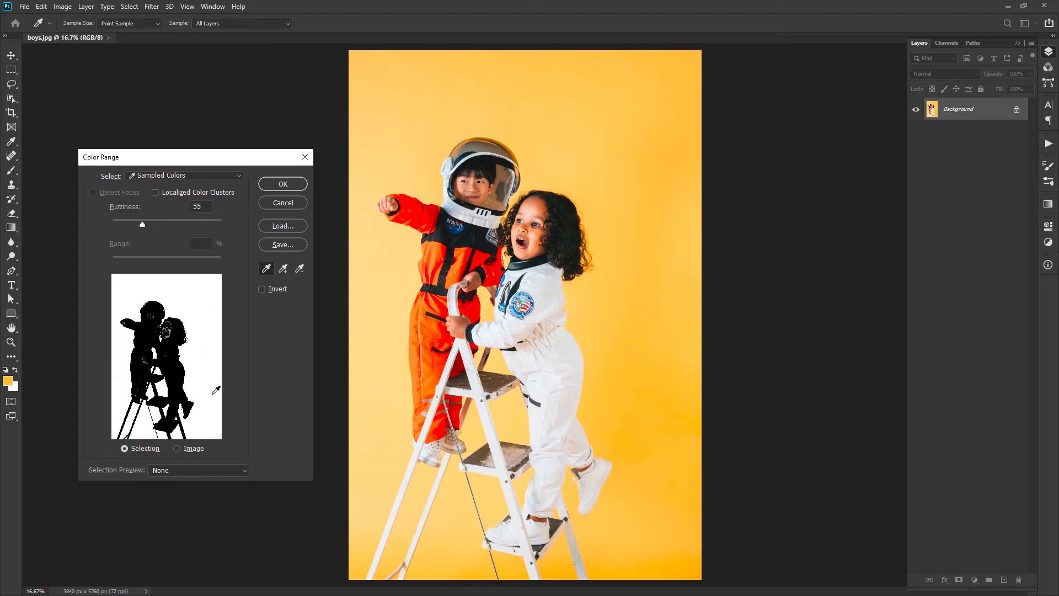
left_click(209, 336)
left_click(283, 269)
mouse_move(153, 290)
left_mouse_down()
mouse_move(132, 296)
mouse_move(123, 315)
mouse_move(142, 384)
mouse_move(220, 394)
left_mouse_up()
Set the selection preview to Grayscale and sample the background afresh on the canvas at spots all around the children
left_click(209, 471)
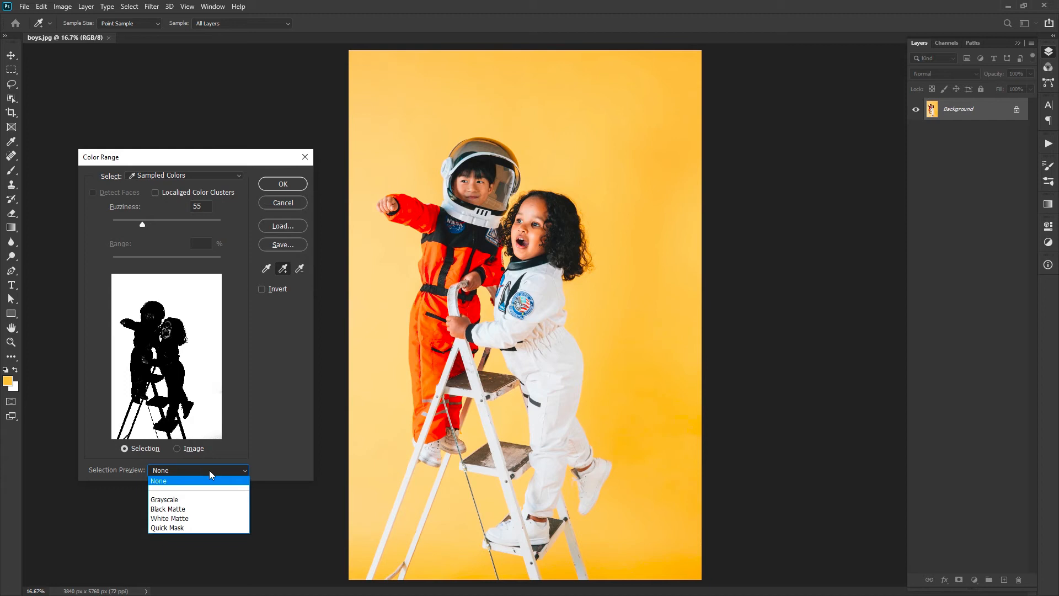
left_click(190, 499)
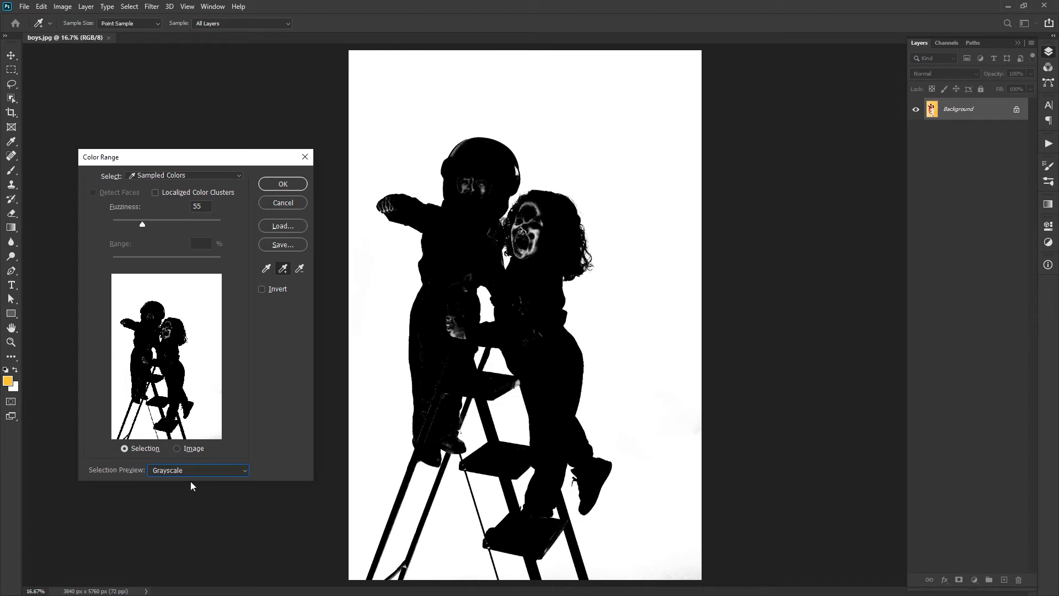
left_click(266, 268)
left_click(391, 142)
left_click(545, 130)
left_click(634, 255, "shift")
left_click(638, 397, "shift")
left_click(646, 494, "shift")
left_click(399, 484, "shift")
left_click(364, 289, "shift")
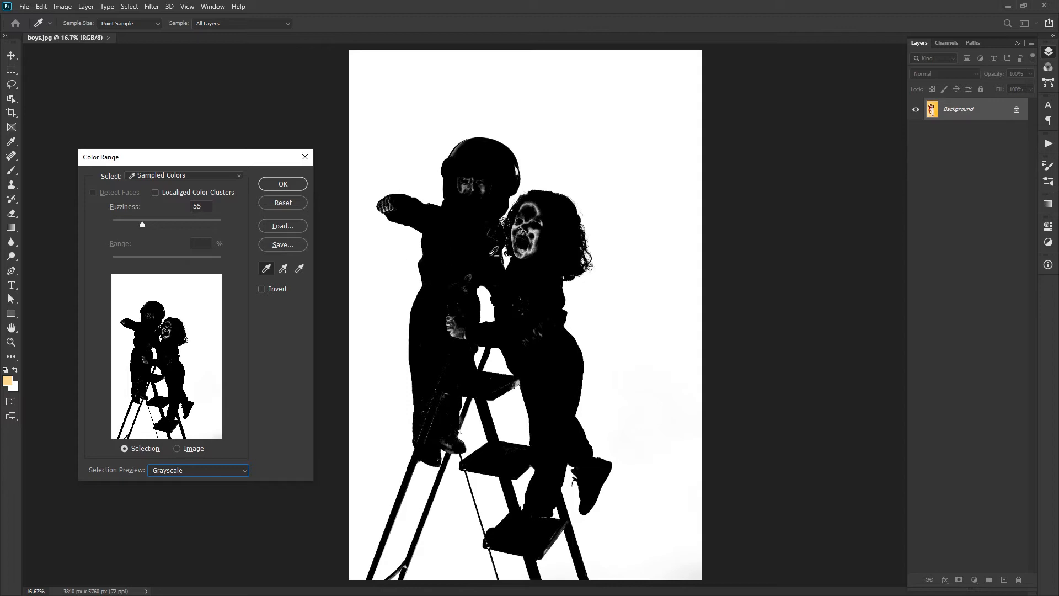
Subtract the skin tones of the white-suited child's face and a blue spot on the suit from the sampled colors
left_click(539, 232, "alt")
left_click(534, 235)
left_click(530, 235, "alt")
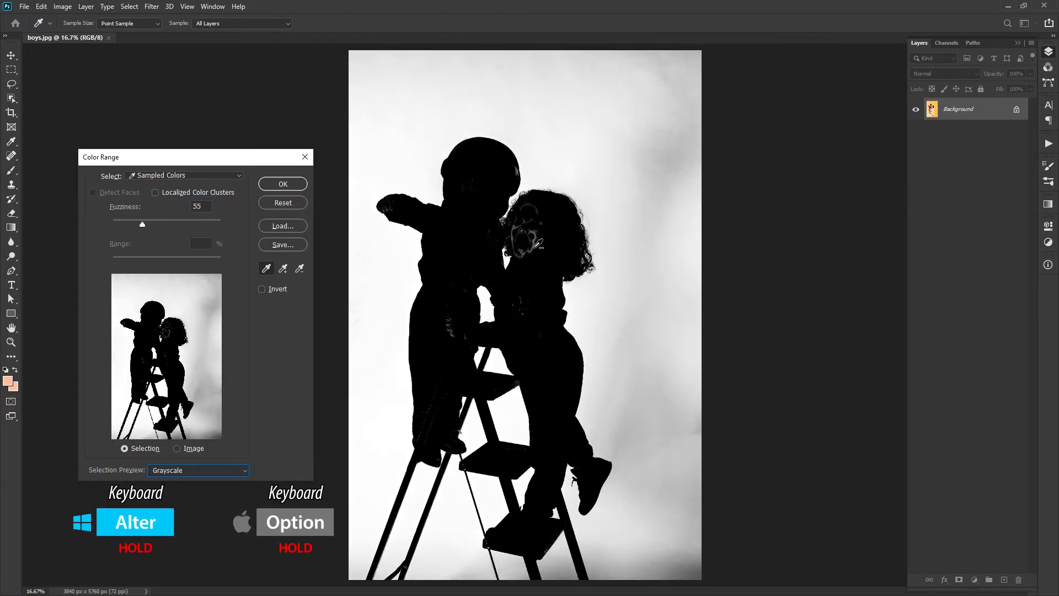
left_click(524, 233, "alt")
left_click(520, 233, "alt")
left_click(516, 232, "alt")
left_click(518, 228, "alt")
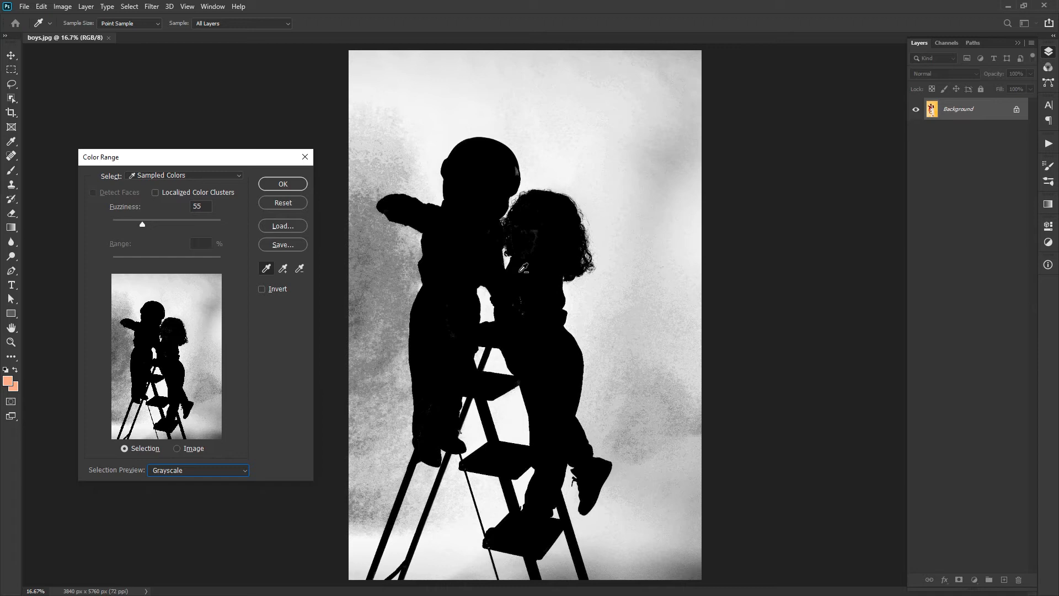
left_click(298, 270)
left_click(526, 296)
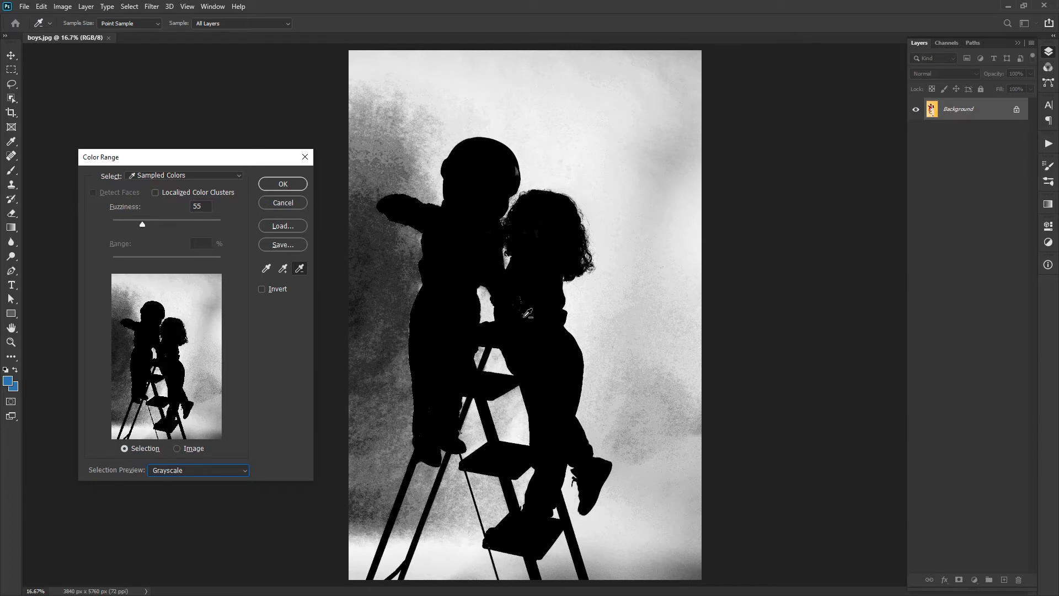
Set the Fuzziness to 24, add samples from the patchy background areas, and apply the Color Range selection
mouse_move(142, 225)
left_mouse_down()
mouse_move(131, 226)
mouse_move(186, 224)
mouse_move(147, 224)
left_mouse_up()
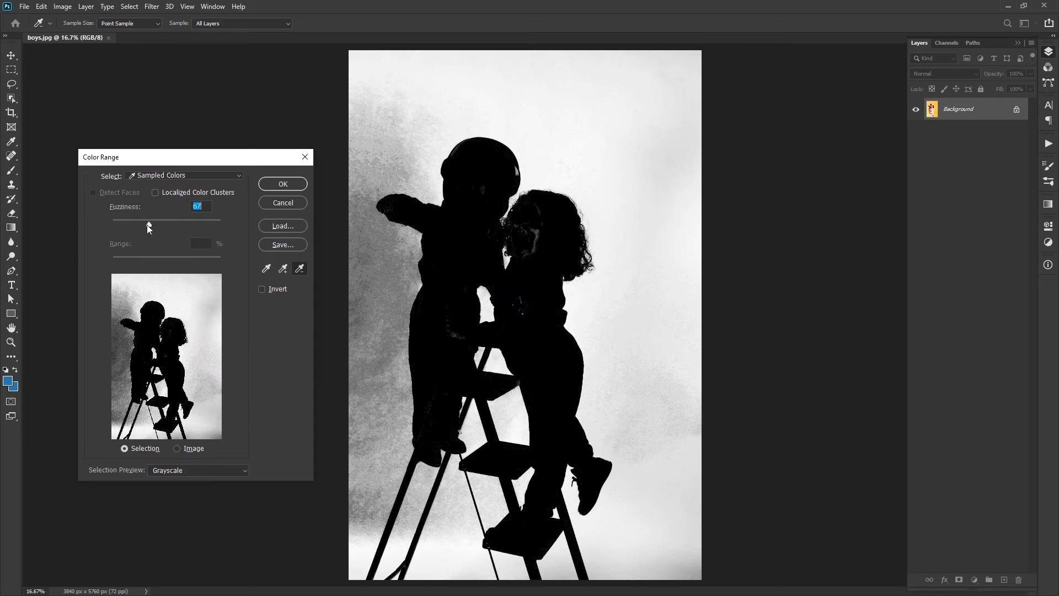
left_click_drag(147, 224, 127, 226)
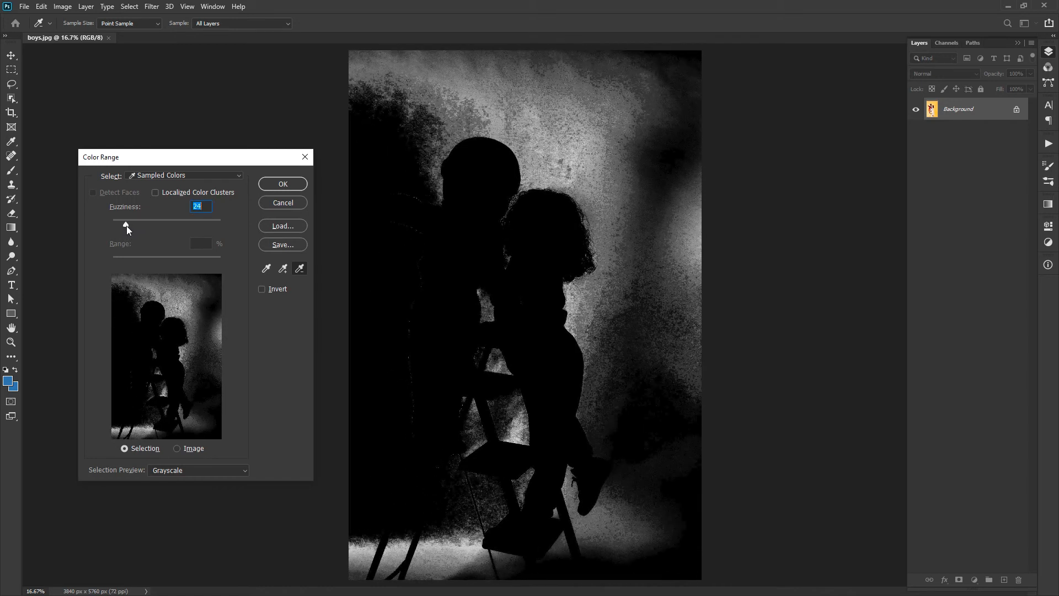
left_click(282, 268)
left_click(397, 133)
left_click(367, 237)
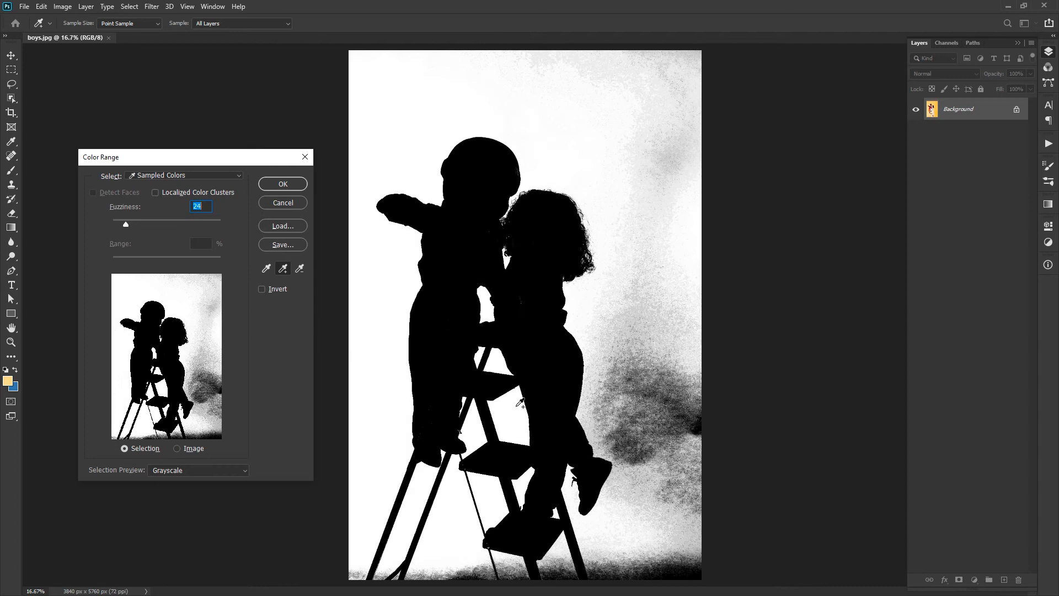
left_click(628, 374)
left_click(696, 422)
left_click(690, 529)
left_click(366, 248)
left_click(287, 186)
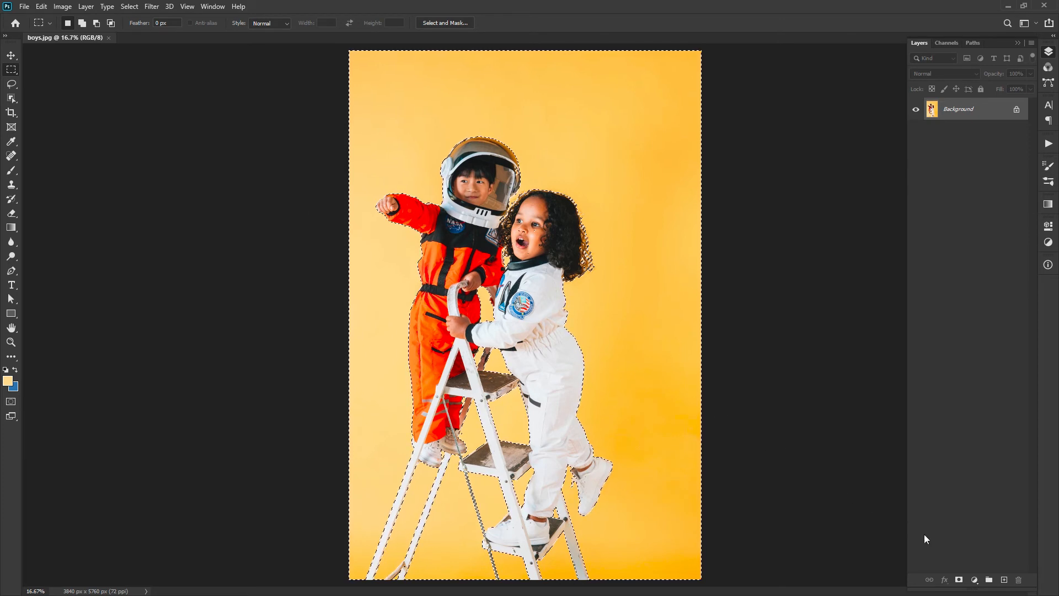
Recolor the selected background with a Hue/Saturation adjustment layer at Hue +23, and delete that layer again
left_click(974, 580)
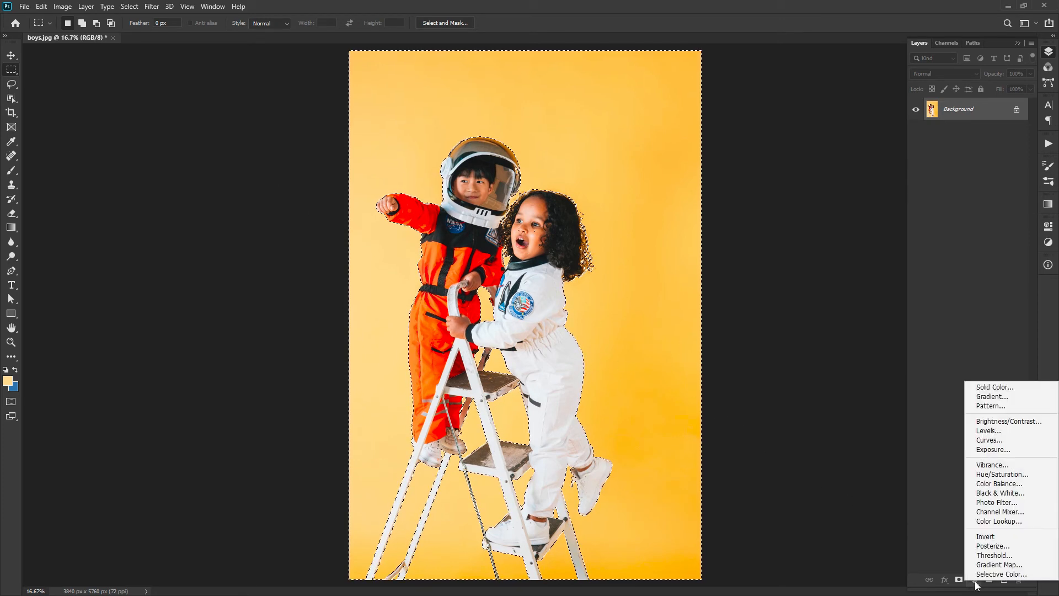
left_click(996, 474)
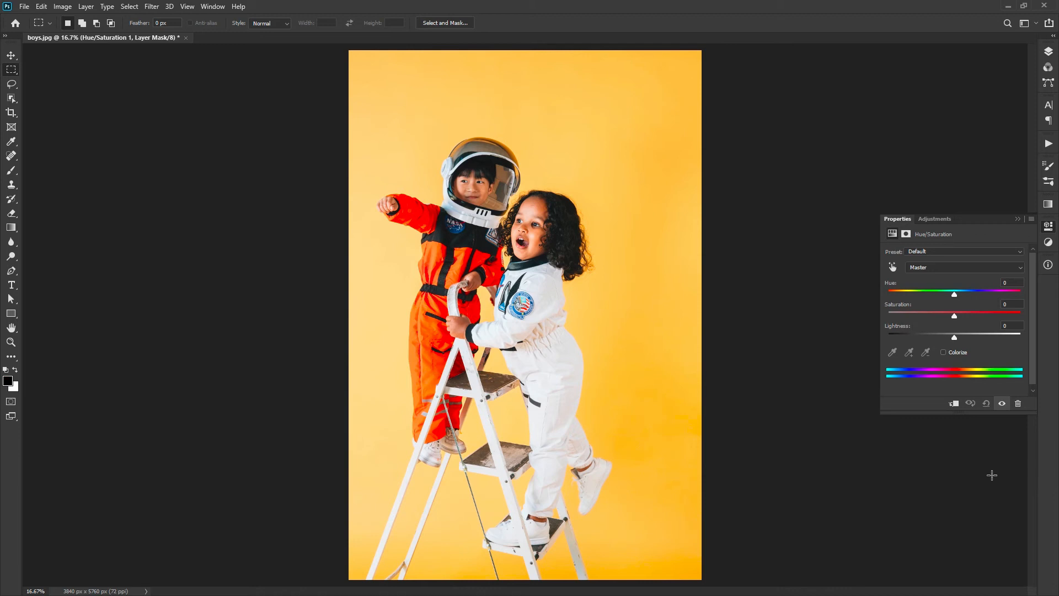
mouse_move(955, 294)
left_mouse_down()
mouse_move(932, 296)
mouse_move(969, 301)
left_mouse_up()
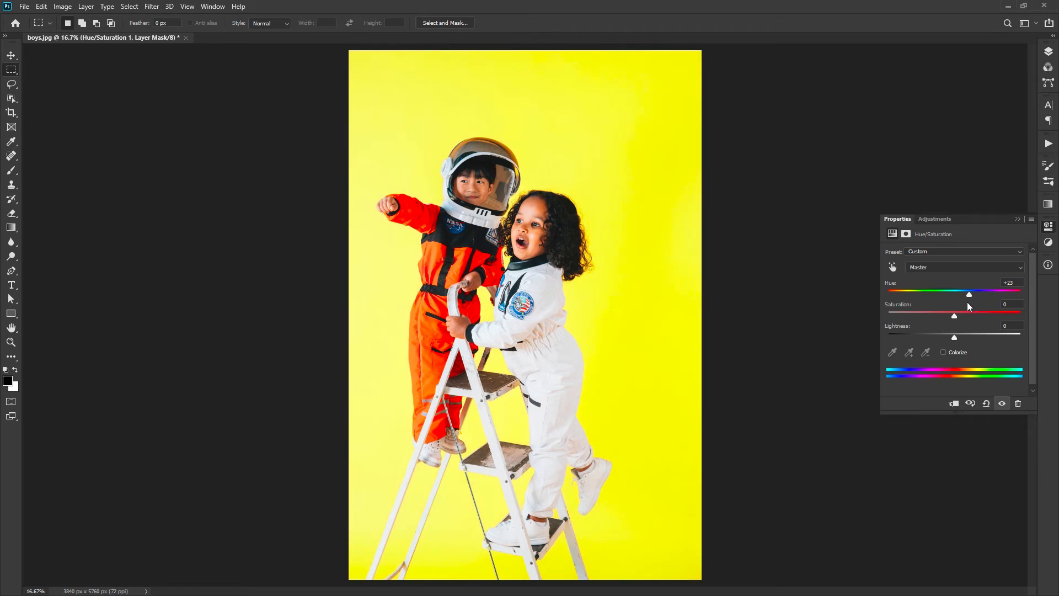
left_click(1049, 51)
left_click_drag(999, 117, 1019, 580)
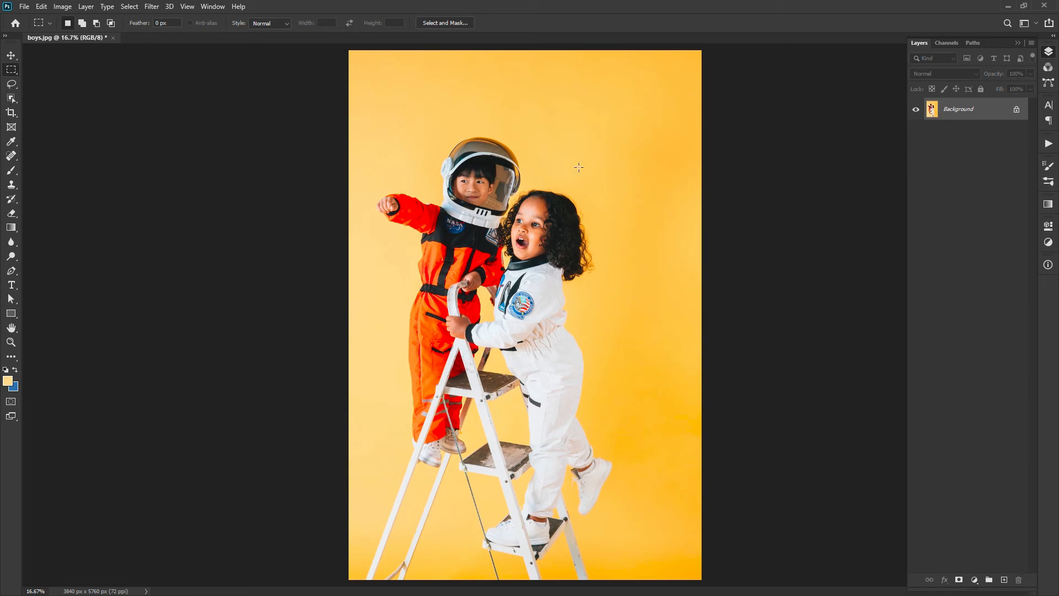
Apply Color Range with Invert turned on to select the children and the ladder, and deselect again
left_click(130, 7)
left_click(135, 112)
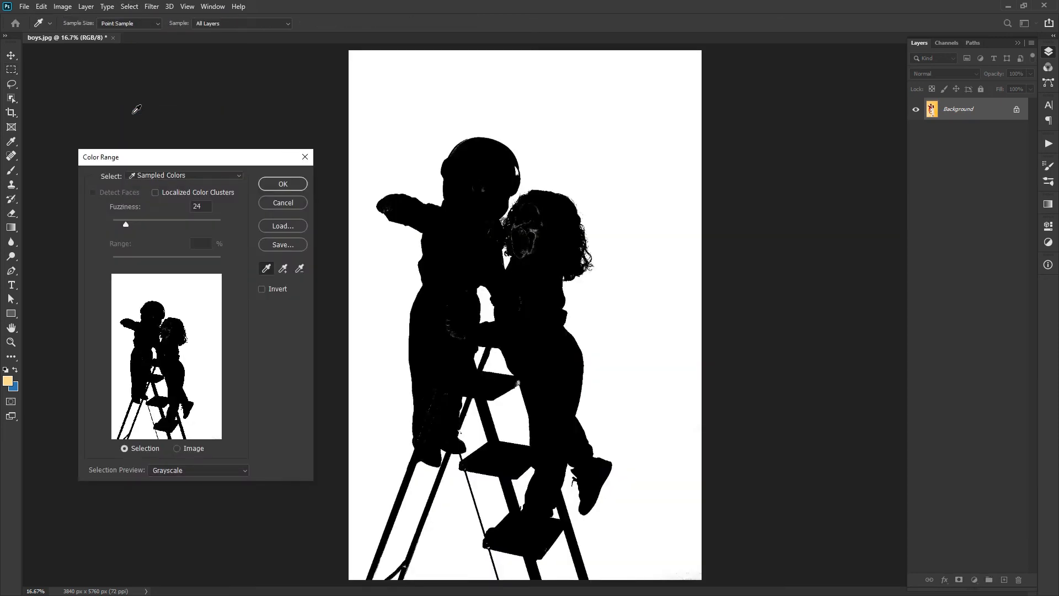
left_click(262, 289)
left_click(280, 184)
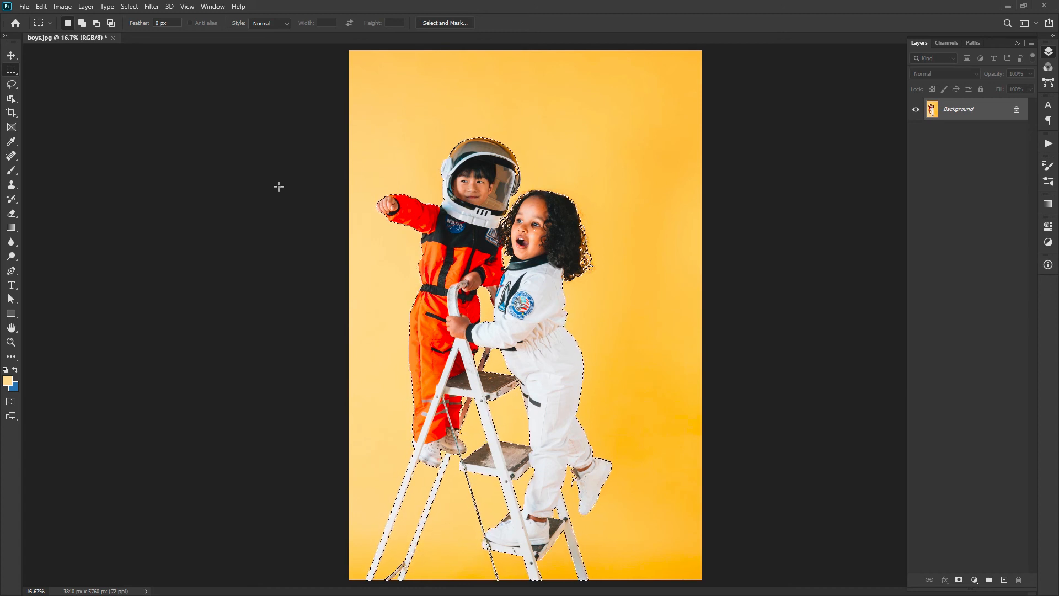
right_click(425, 177)
left_click(438, 182)
Reopen Color Range with Invert turned off and set the selection preview to None
left_click(132, 8)
left_click(144, 112)
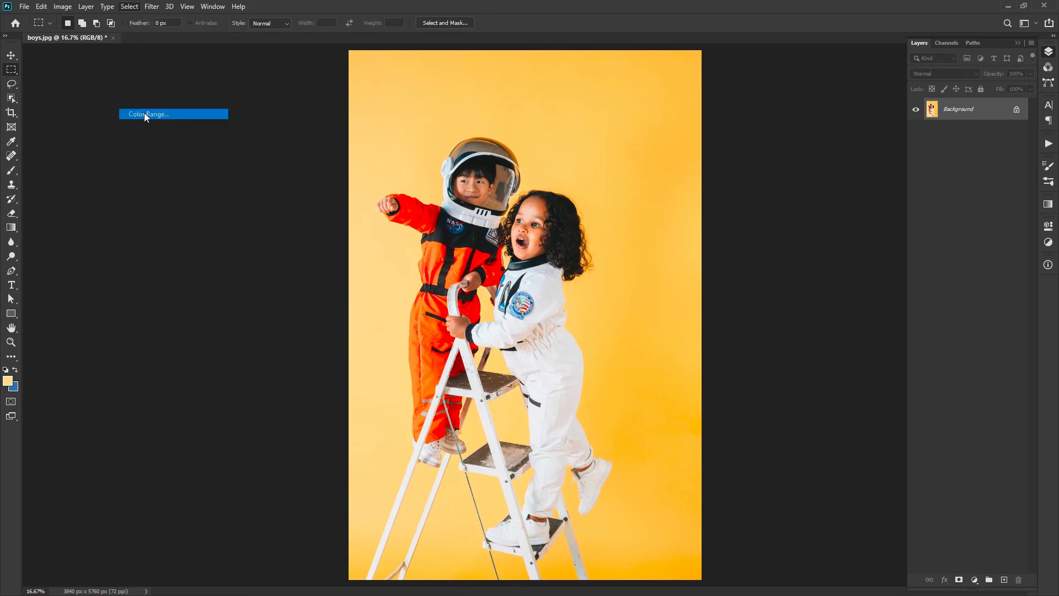
left_click(262, 289)
left_click(193, 470)
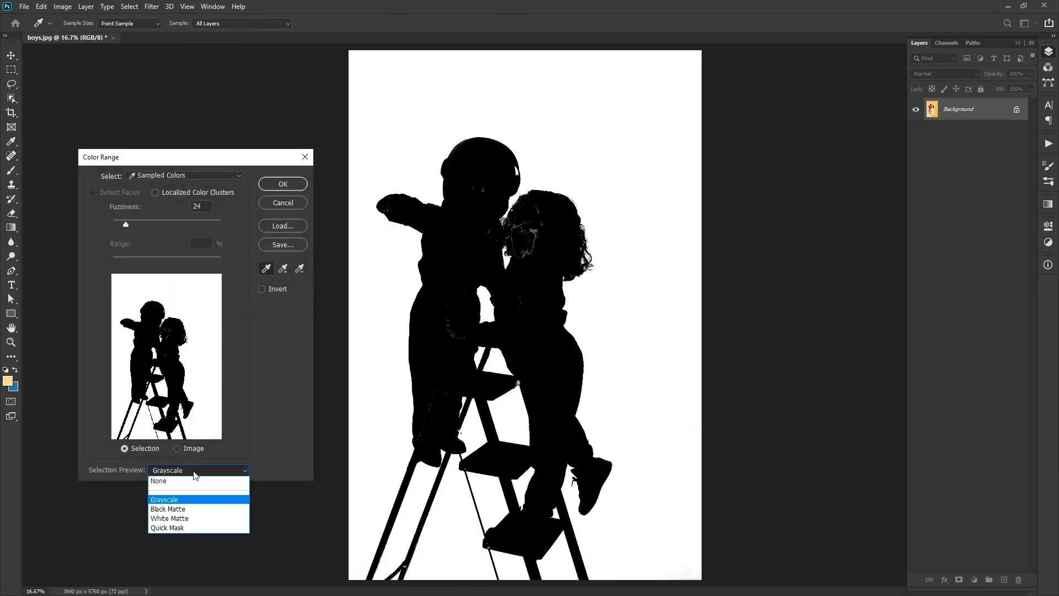
left_click(187, 479)
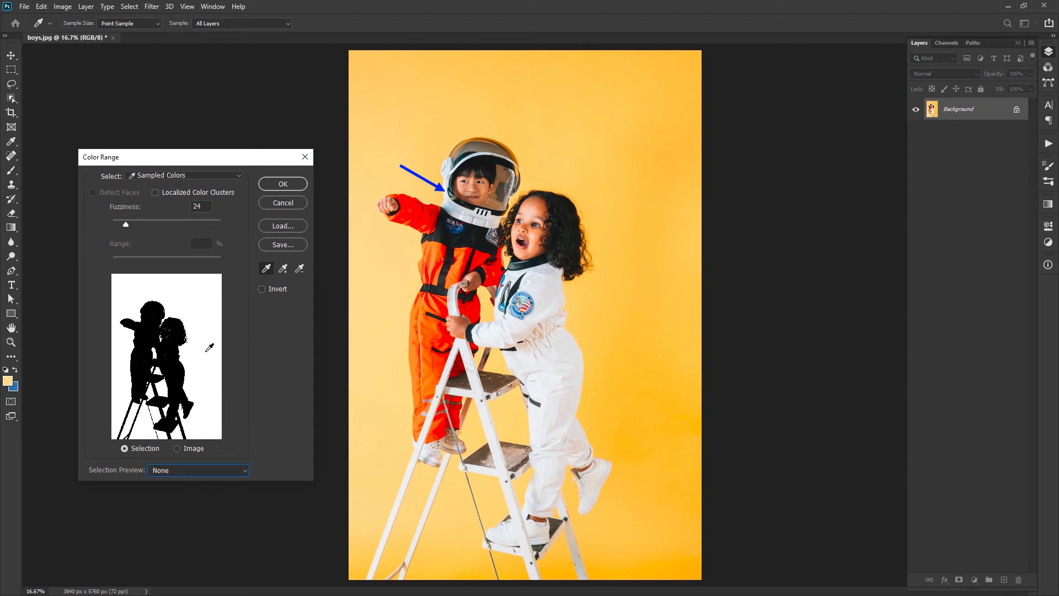
Turn on Localized Color Clusters and try sampling single spots of the background in the mask preview
left_click(155, 192)
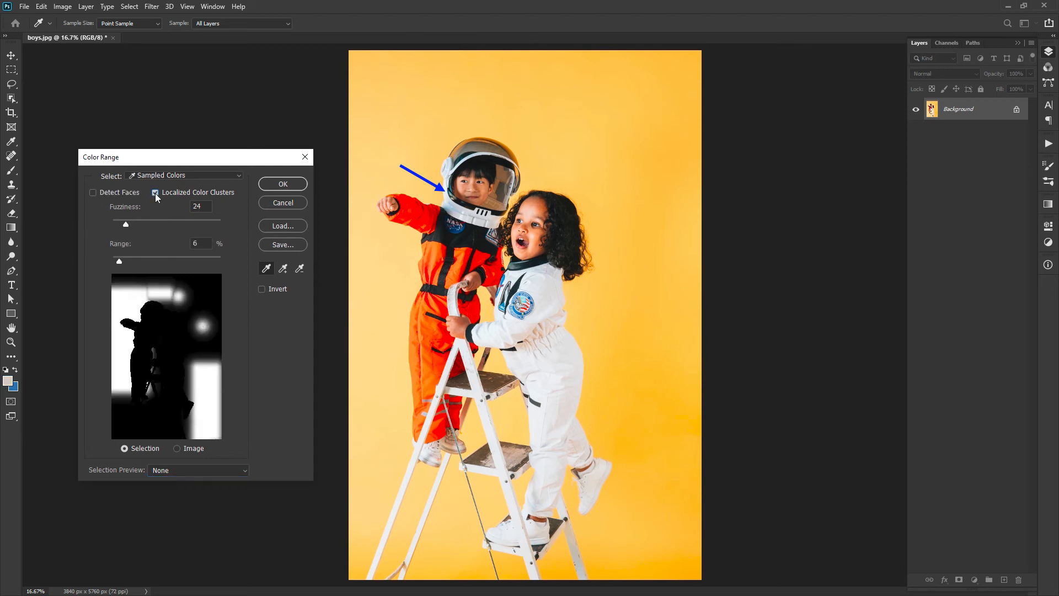
left_click(164, 298)
left_click(200, 358)
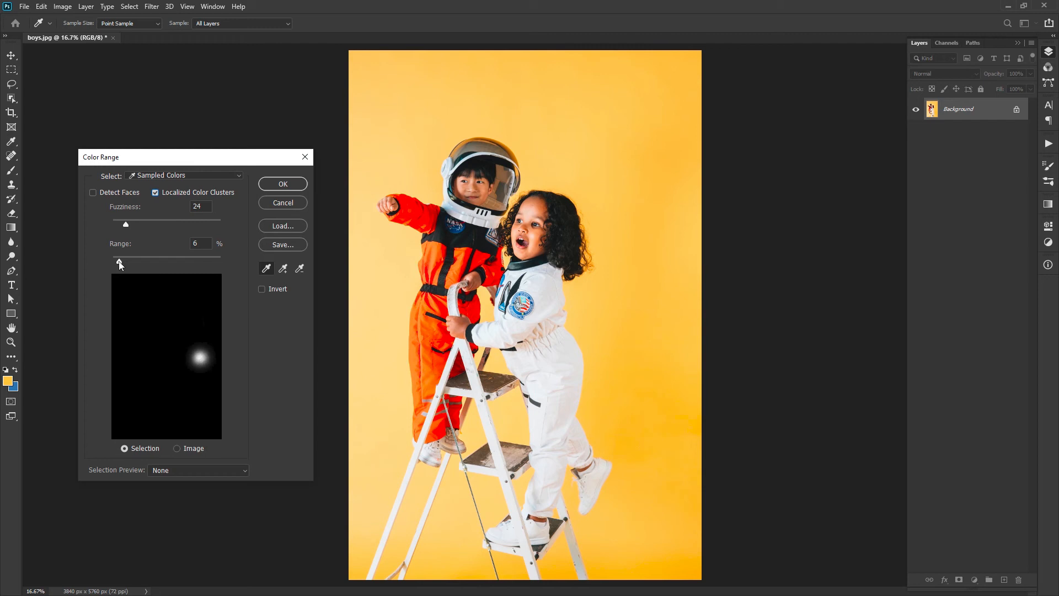
left_click(126, 322)
left_click(183, 303)
Sample the white parts of the astronaut helmet at several spots around its rim and collar
left_click(446, 167)
left_click(471, 217, "shift")
left_click(460, 163, "shift")
left_click(489, 154, "shift")
left_click(508, 199, "shift")
Try the Range at 100%, reduce it to 5%, and apply the helmet selection
left_click_drag(119, 261, 241, 263)
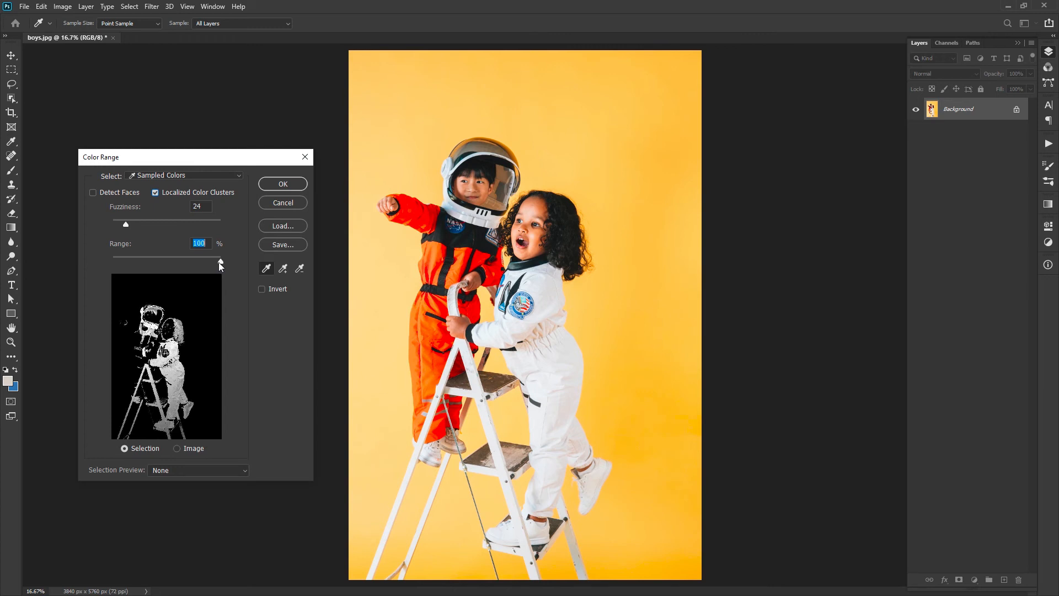
left_click_drag(219, 264, 119, 258)
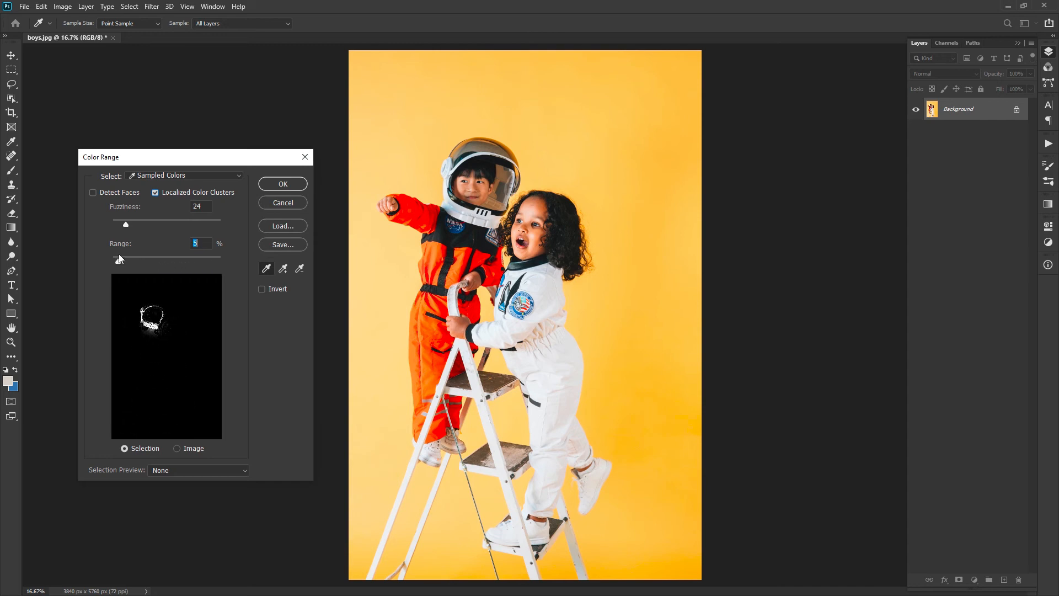
left_click(284, 190)
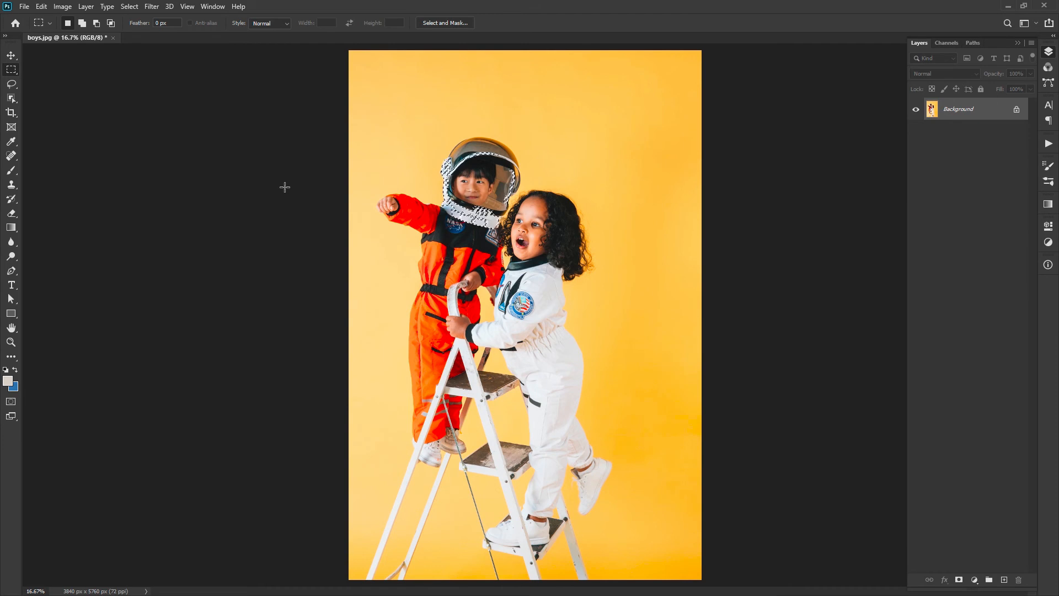
Replace the helmet selection with a rectangular marquee around the gap between the children, and apply Color Range to the yellow inside it
right_click(386, 153)
left_click(392, 161)
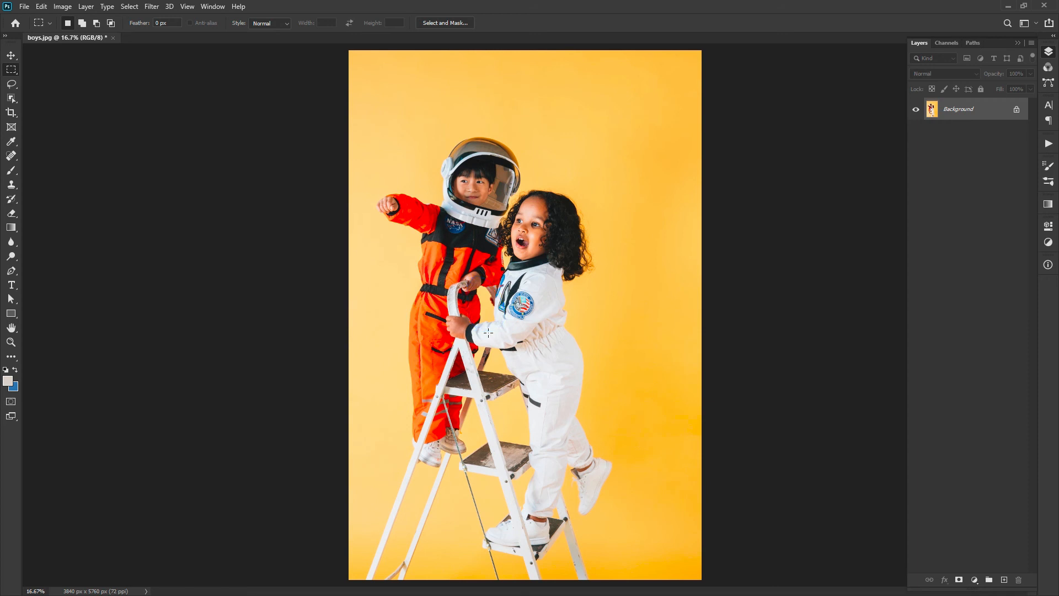
left_click_drag(466, 276, 507, 333)
left_click(131, 8)
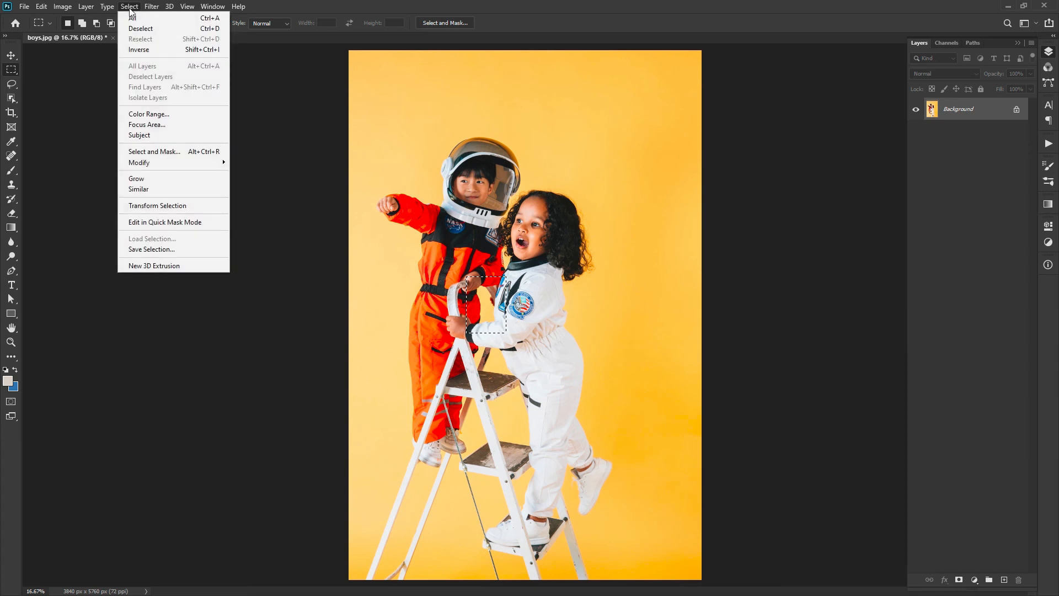
left_click(148, 113)
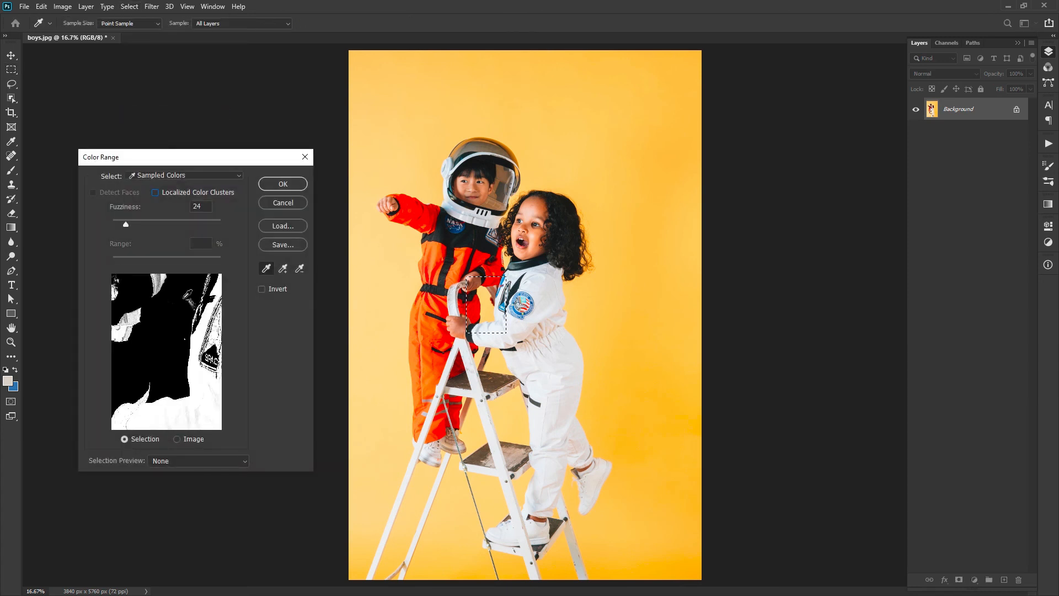
left_click(490, 301)
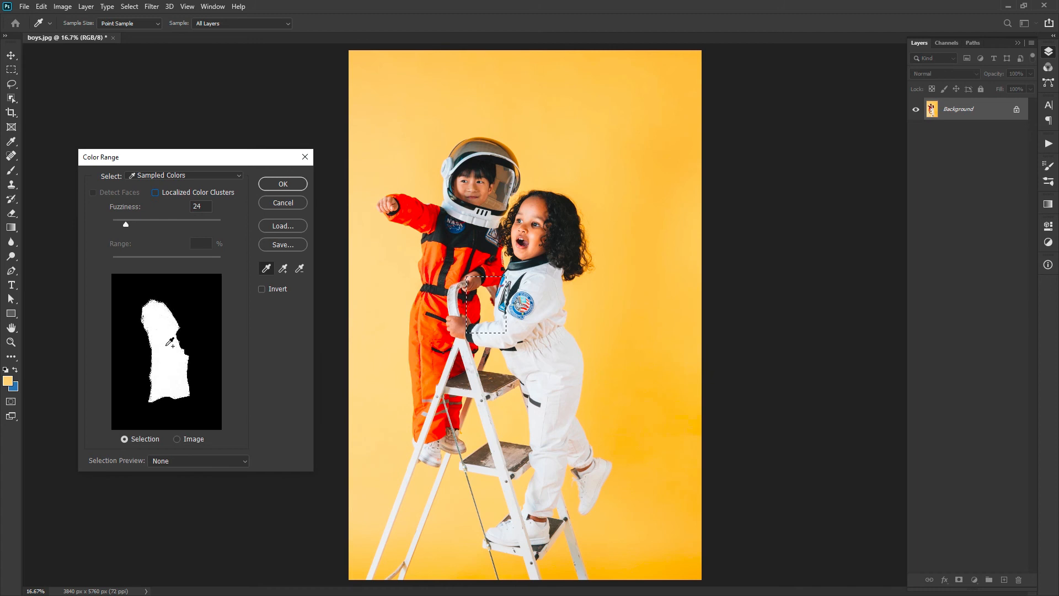
left_click(283, 184)
Clear the selection and sample the yellow background across the whole image in Color Range
right_click(420, 178)
left_click(423, 184)
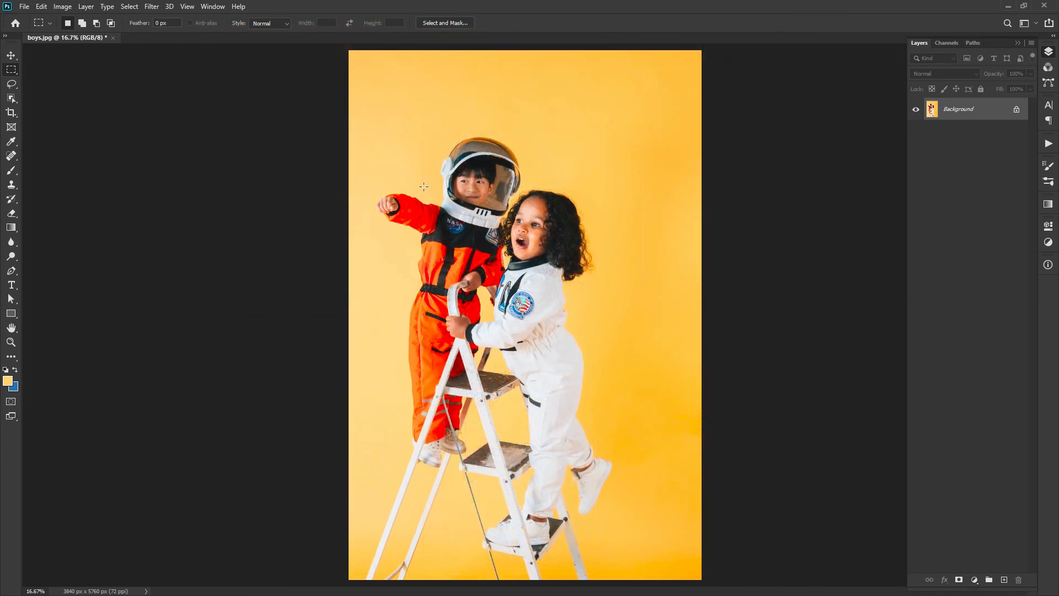
left_click(137, 8)
left_click(145, 114)
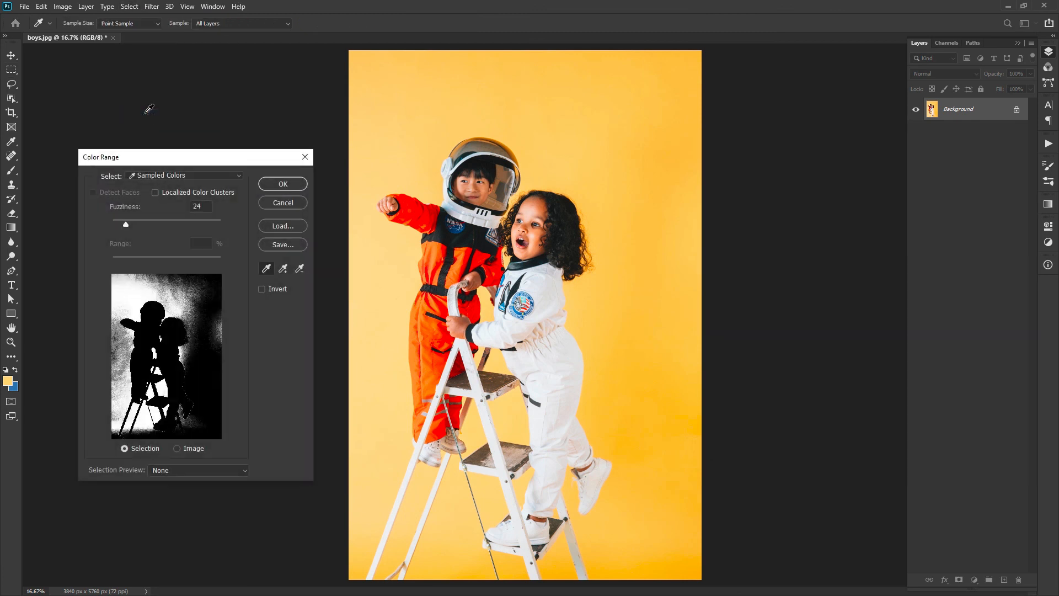
mouse_move(208, 286)
left_mouse_down()
mouse_move(135, 298)
mouse_move(185, 281)
mouse_move(207, 426)
mouse_move(121, 342)
left_mouse_up()
Save the current Color Range settings as Boys-bg-yellow
left_click(282, 244)
type("Boys bg yellow")
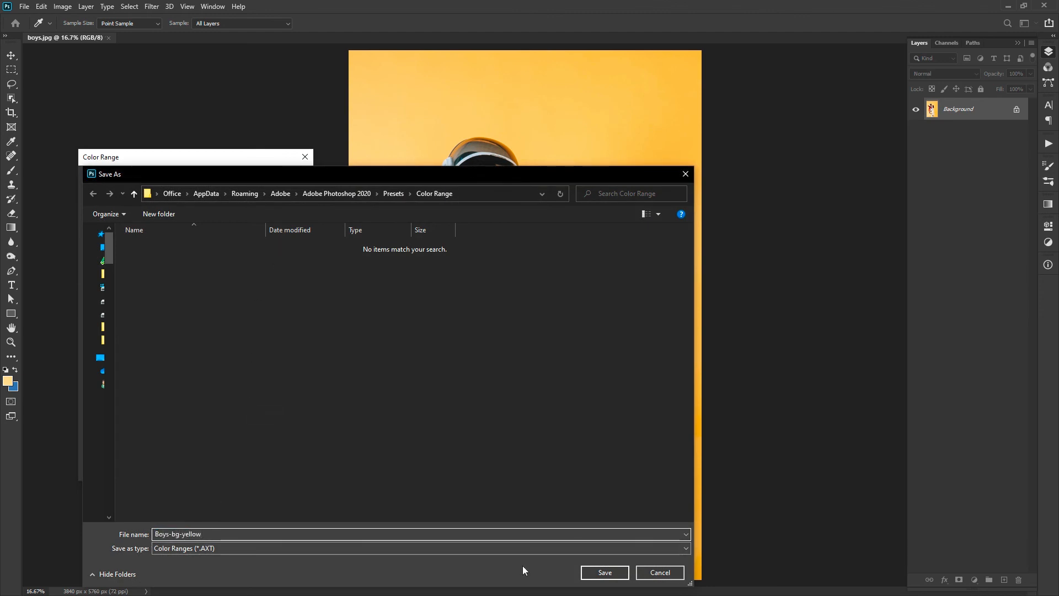
left_click(598, 572)
Load the saved Boys-bg-yellow.axt settings into Color Range and cancel the dialog
left_click(280, 228)
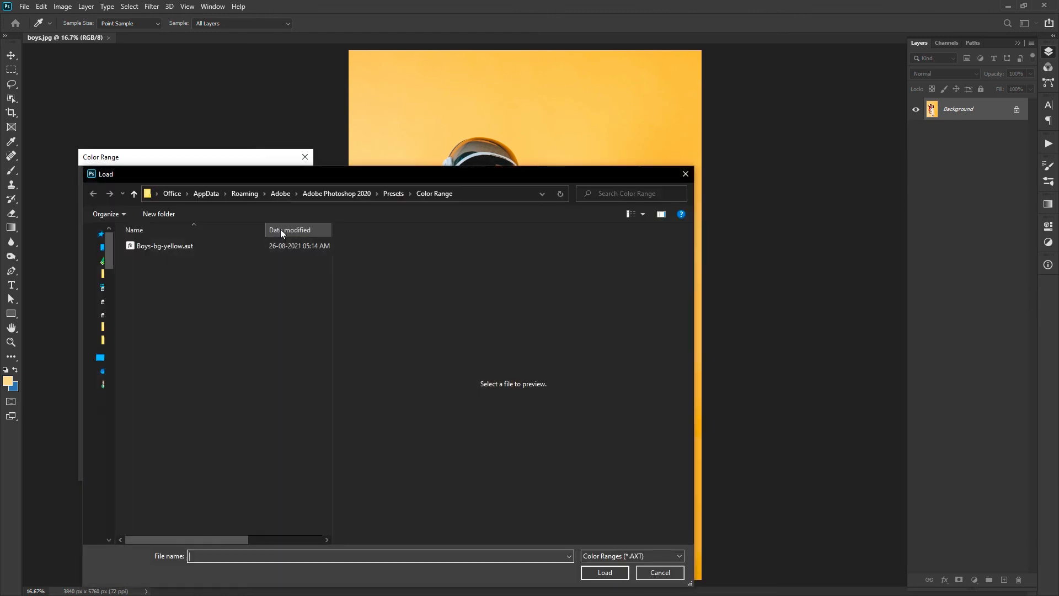
left_click(174, 248)
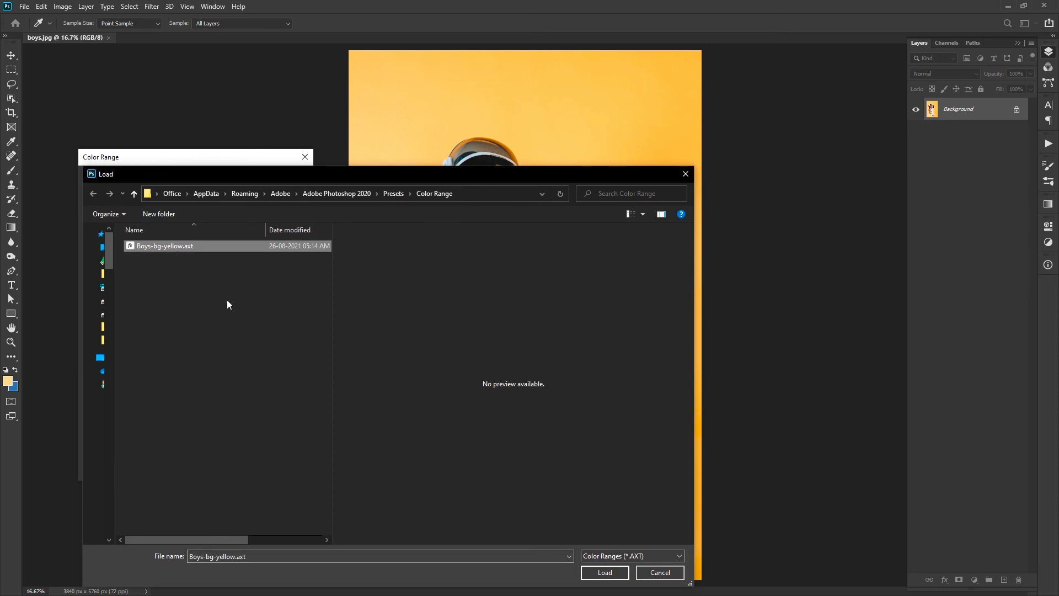
left_click(593, 573)
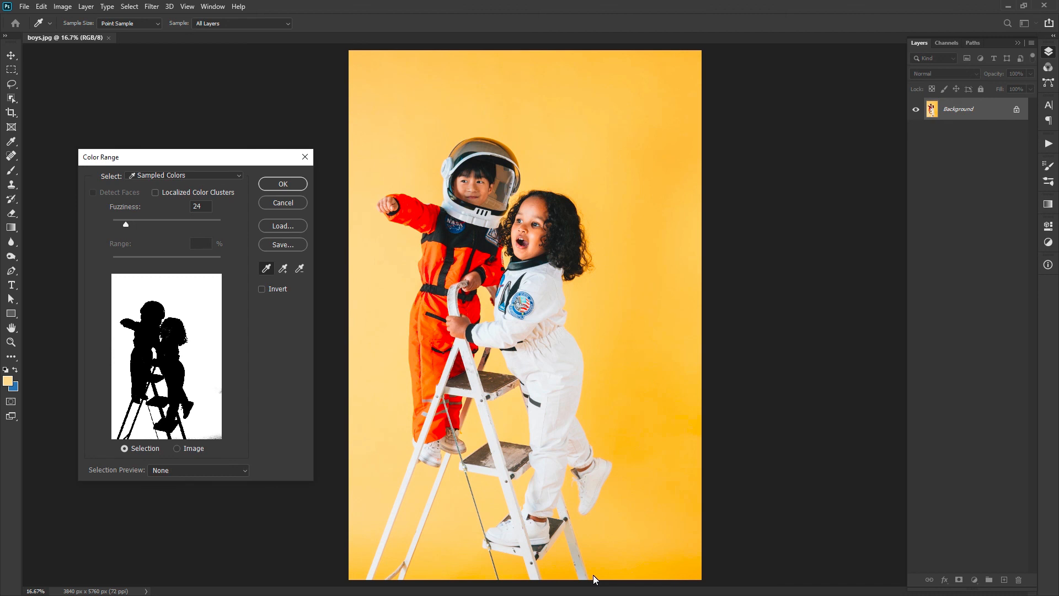
left_click(285, 204)
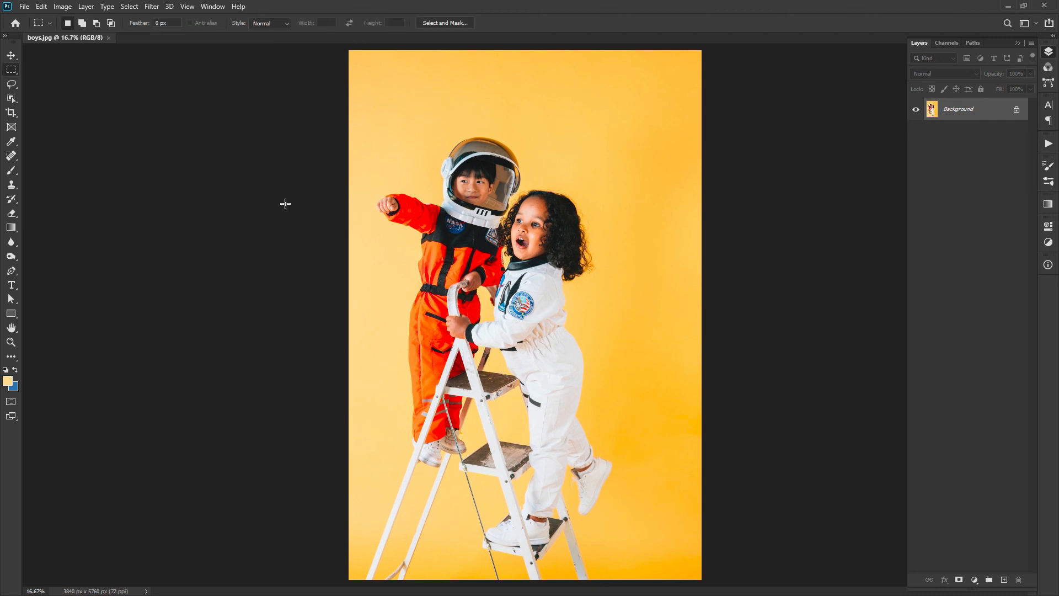